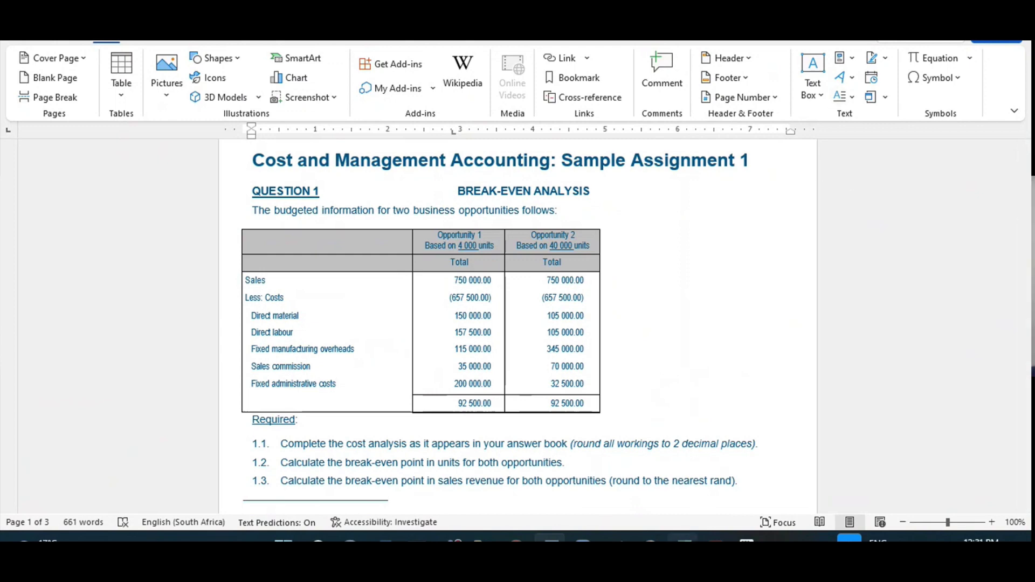
Switch from the Word assignment brief to the Excel break-even workbook
key("alt+Tab")
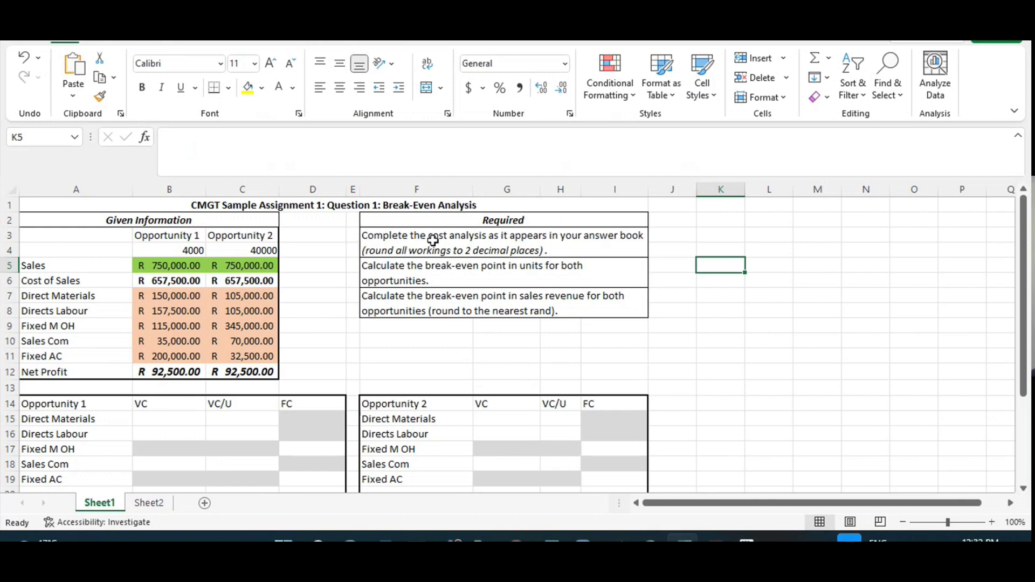
Scroll down the sheet past the cost data to the blank Opportunity 1 and 2 tables
left_click(1024, 490)
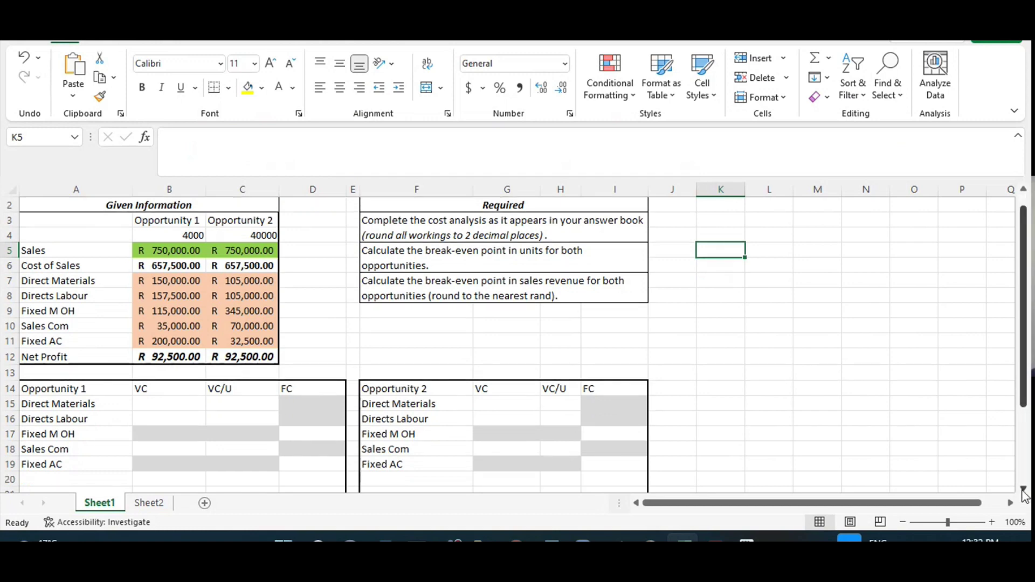
left_click(1023, 491)
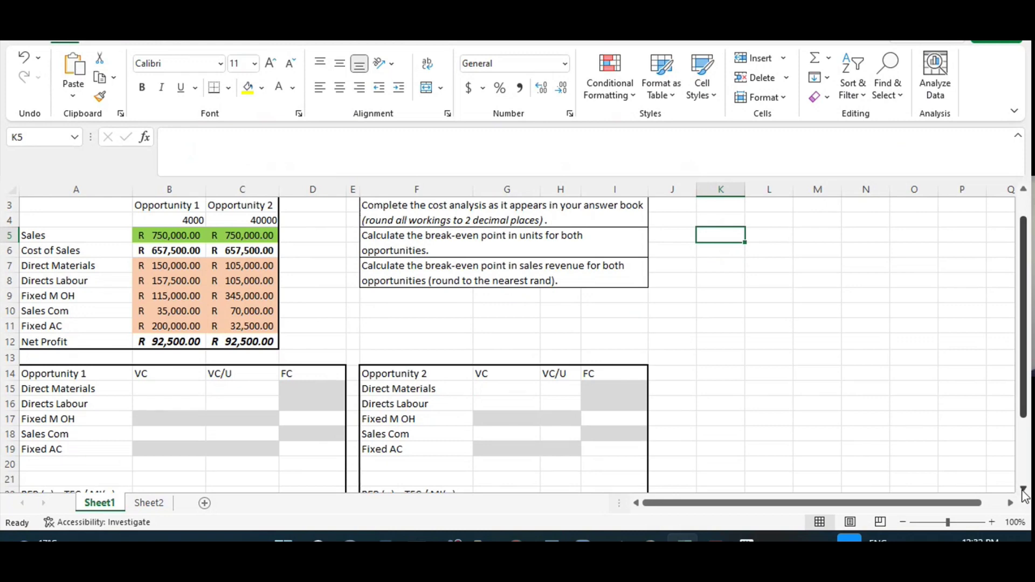
left_click(1024, 491)
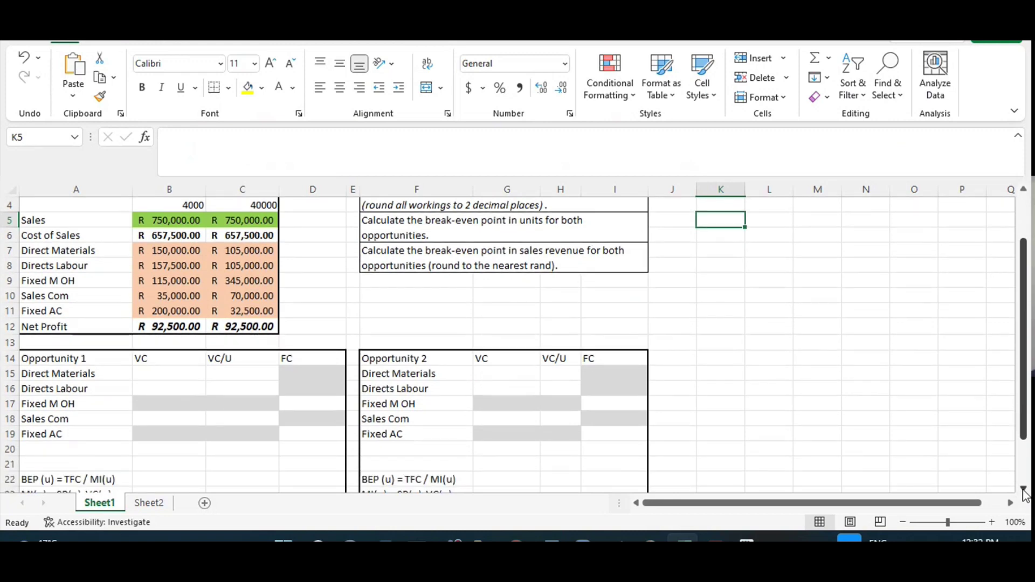
double_click(1023, 491)
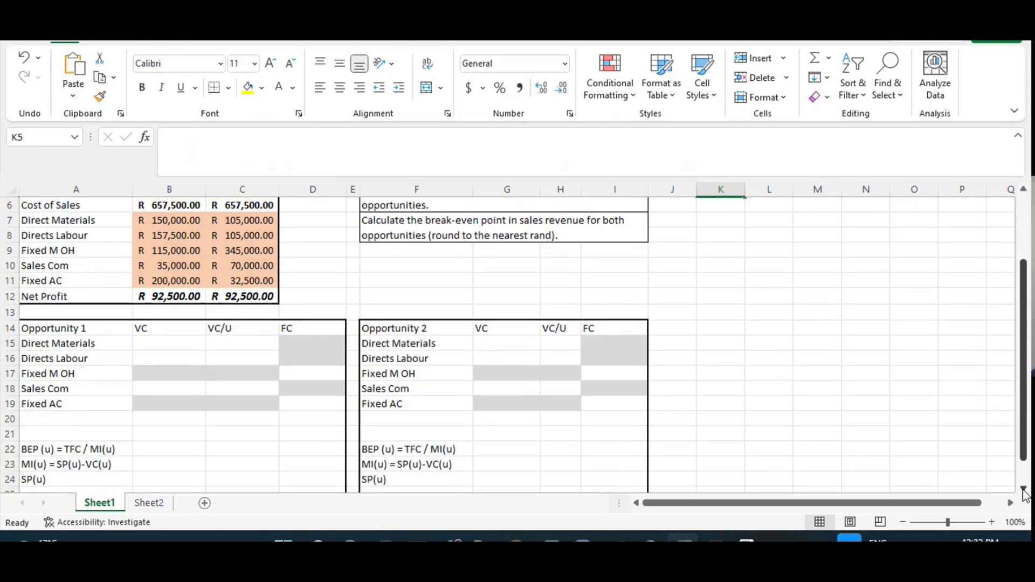
scroll(83, 328, "down", 1)
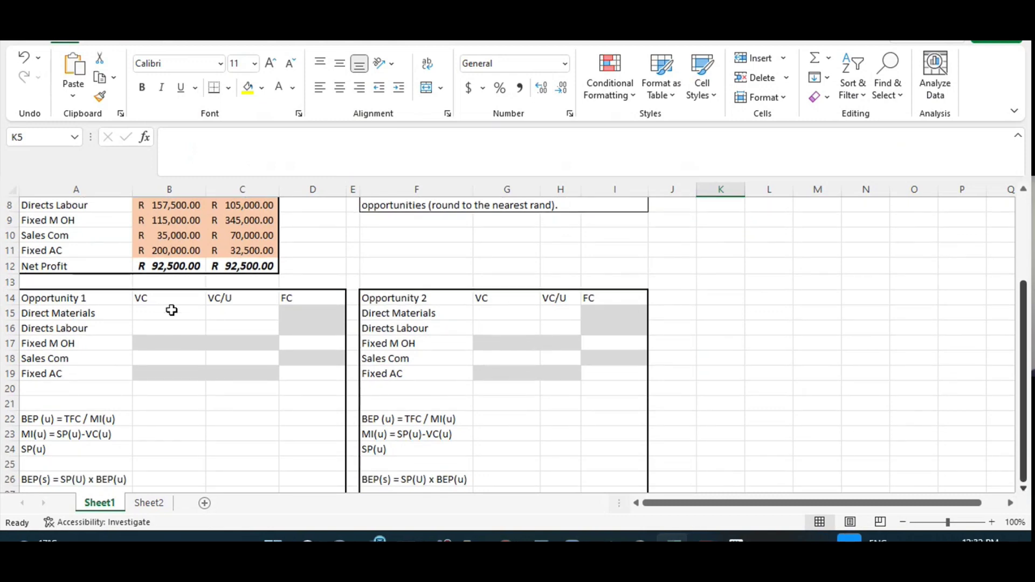
scroll(151, 303, "down", 1)
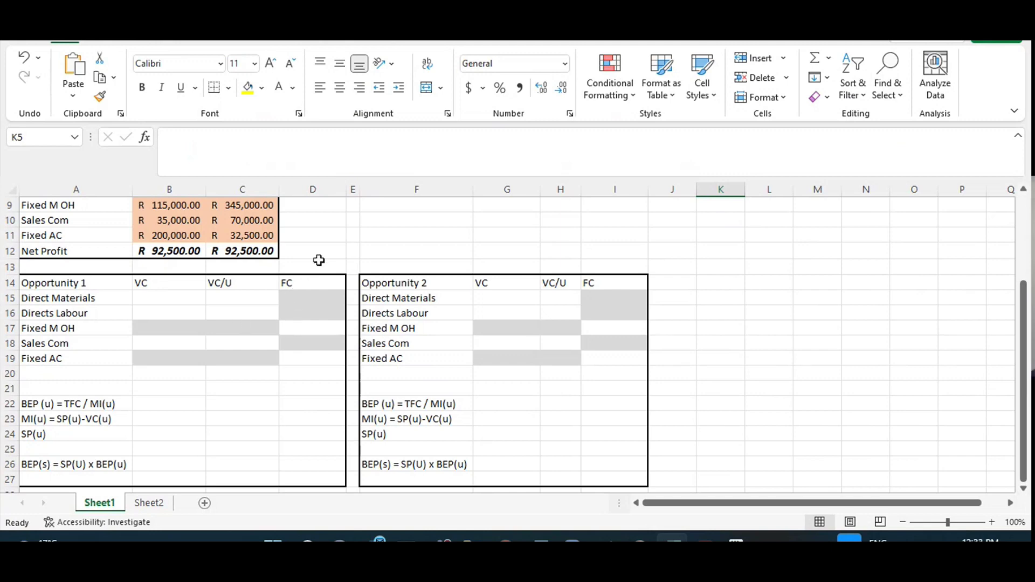
scroll(318, 261, "up", 1)
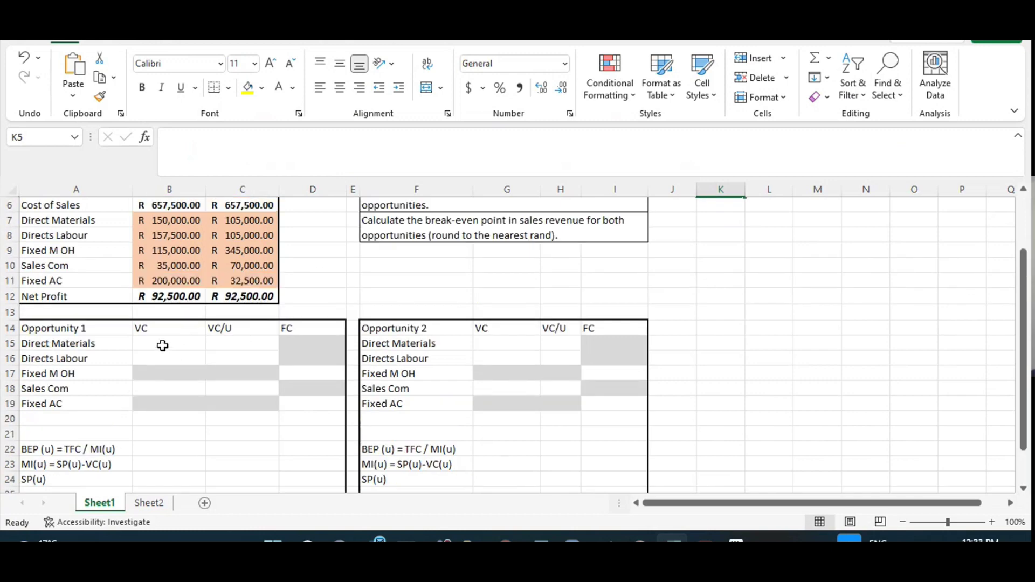
Link B15 to the Direct Materials figure with =B7 and colour it black
left_click(164, 344)
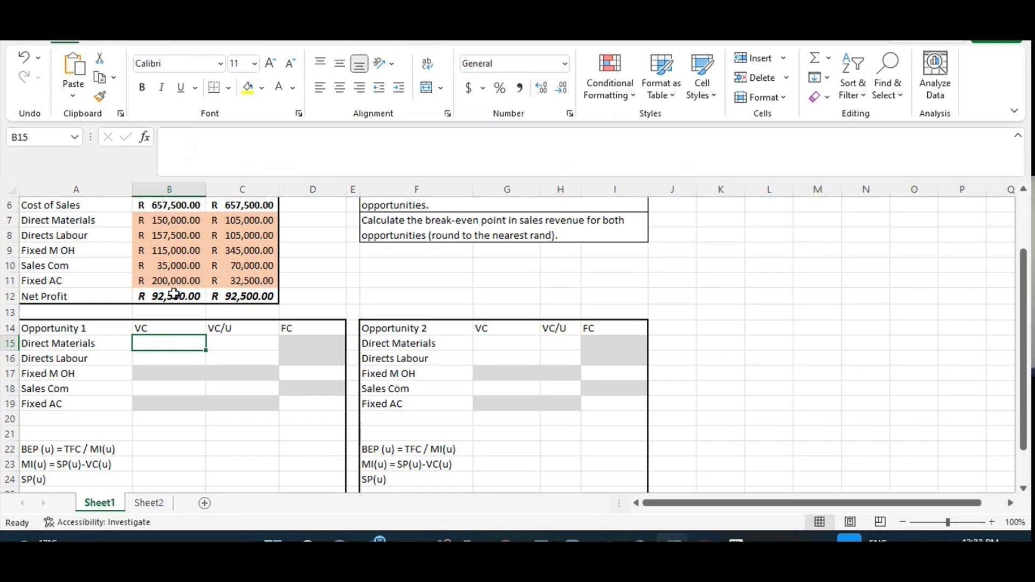
type("=")
left_click(178, 220)
key("ctrl+Return")
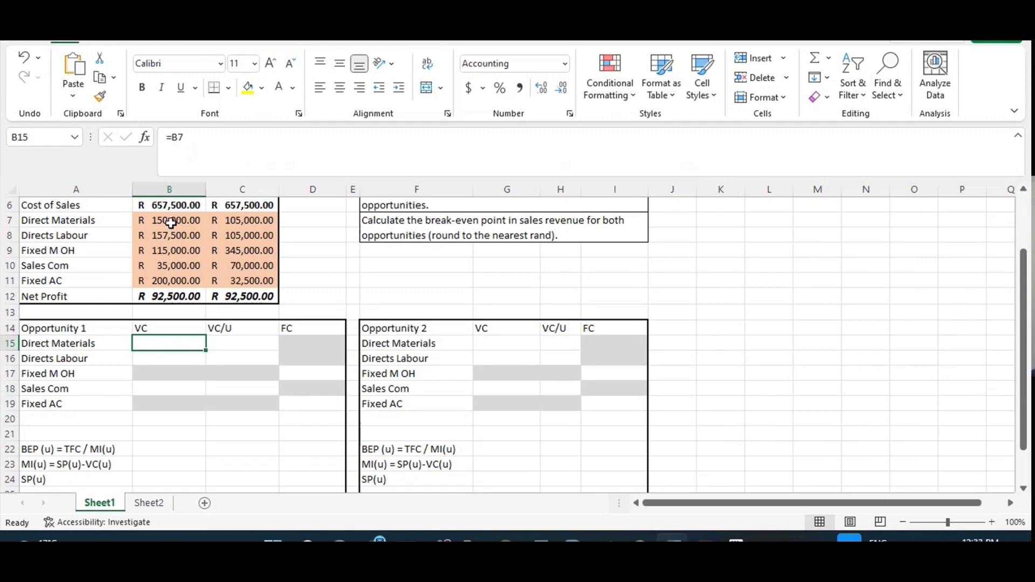
left_click(292, 90)
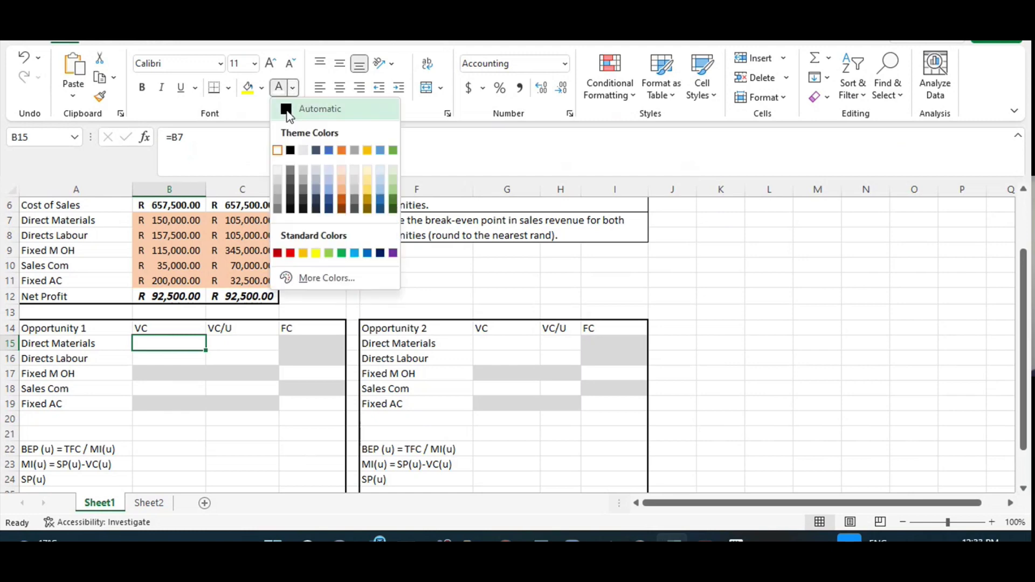
left_click(292, 152)
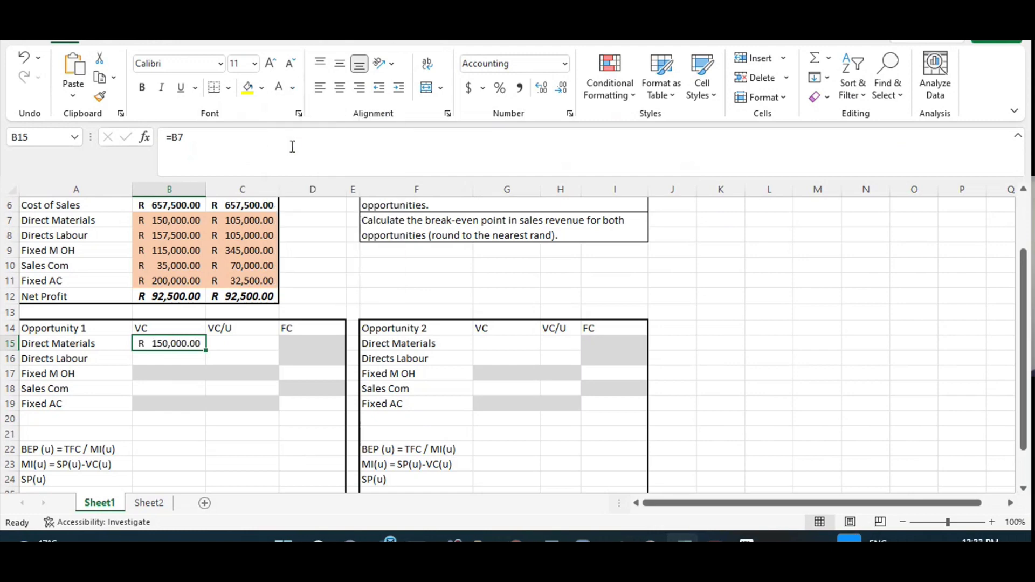
Show B16 Direct Labour R157,500 and B18 Sales Com R35,000 in black
left_click(183, 361)
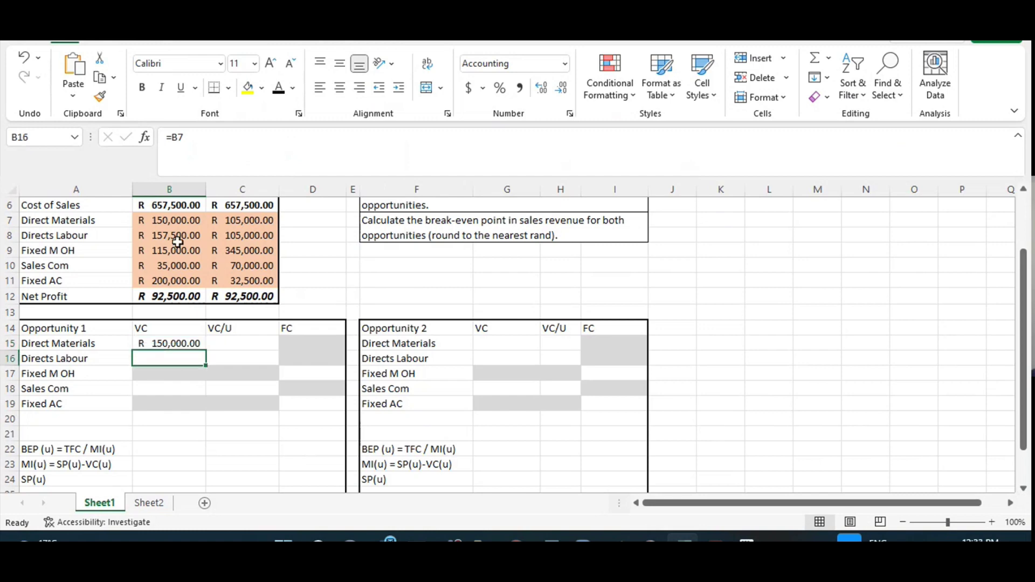
left_click(280, 89)
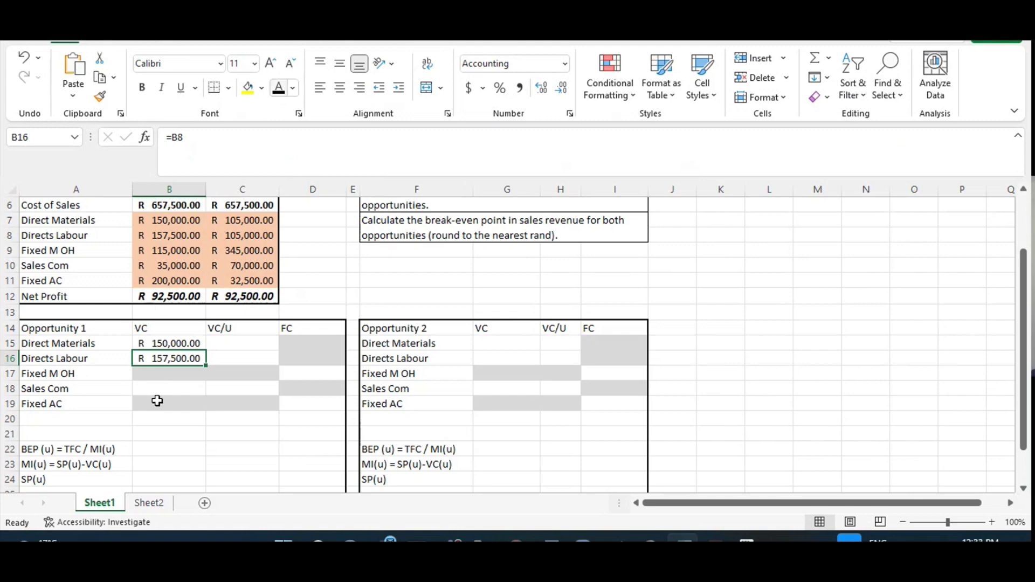
left_click(179, 389)
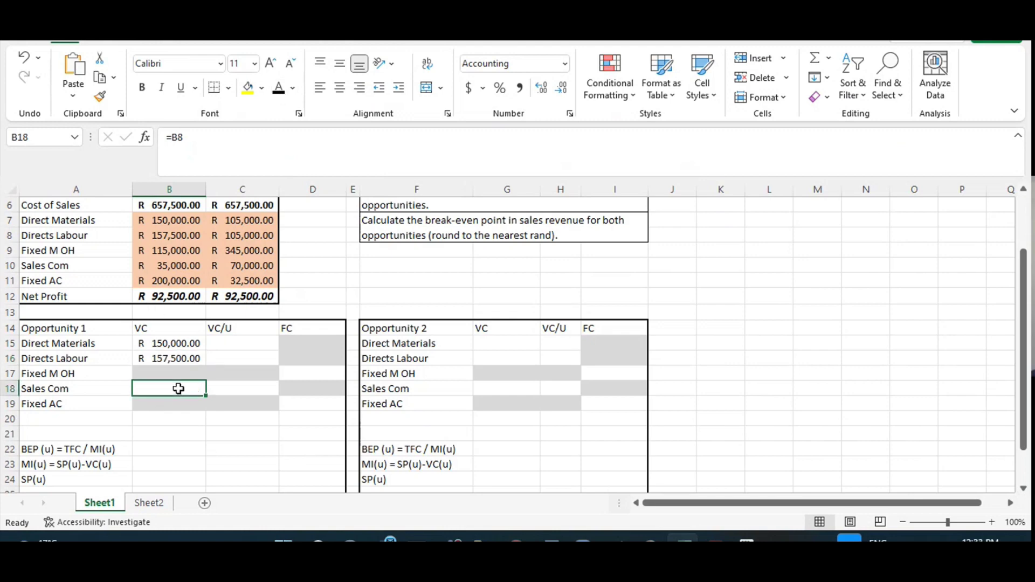
key("ctrl+v")
left_click(280, 91)
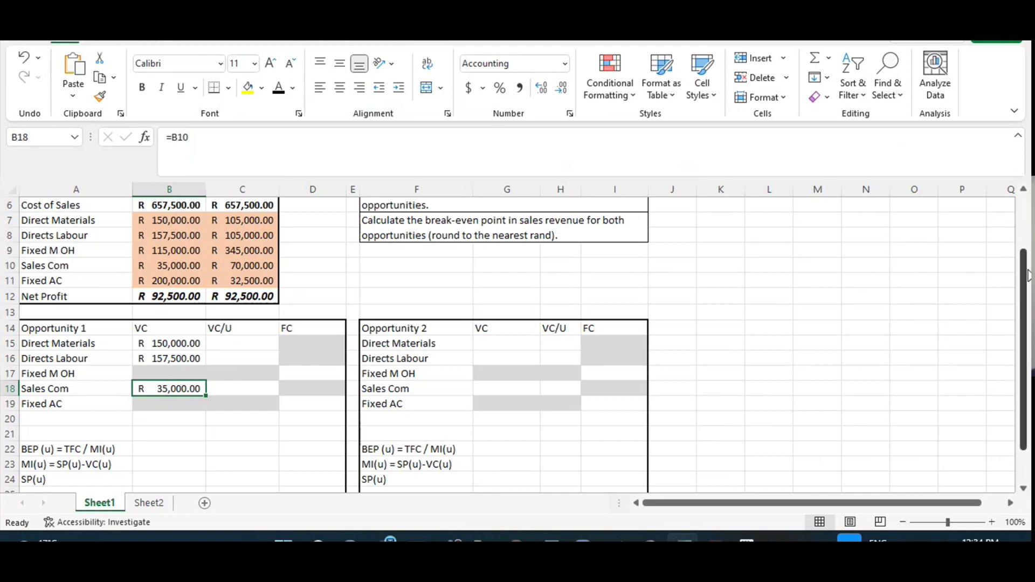
left_click(1024, 189)
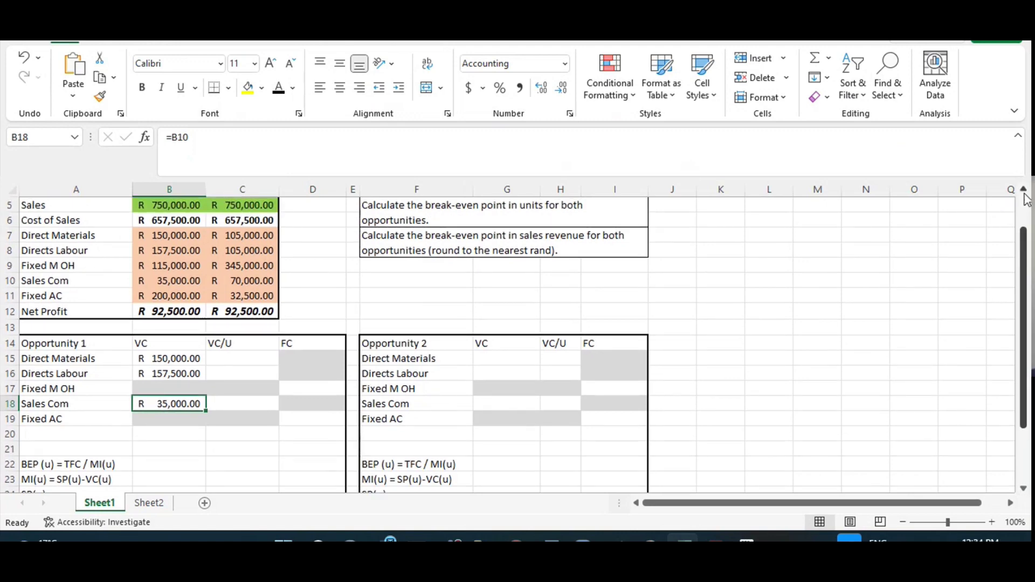
left_click(1023, 190)
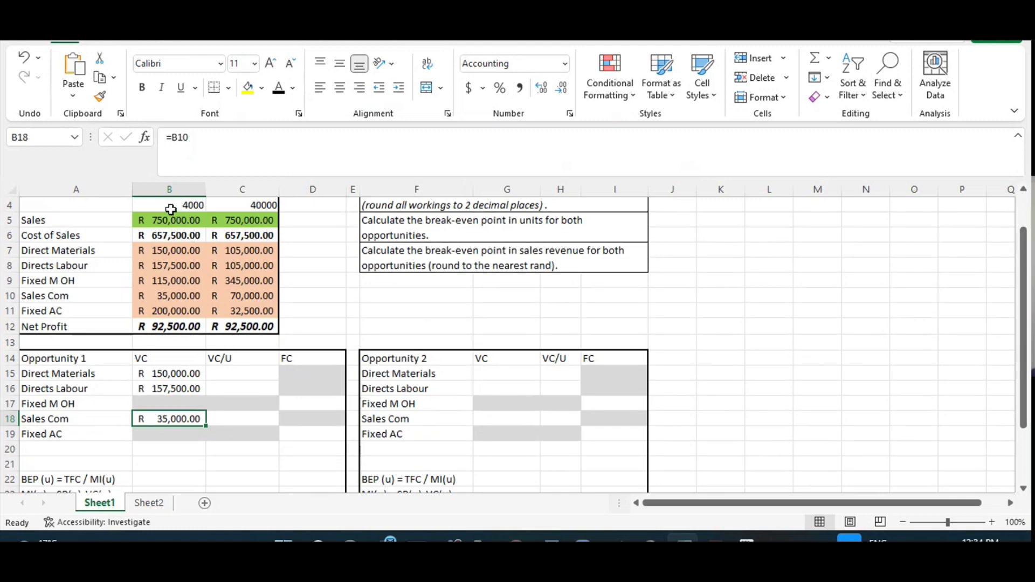
Reveal per-unit costs R 37.50, R 39.38 and R 8.75 in C15, C16 and C18 in black
left_click(228, 374)
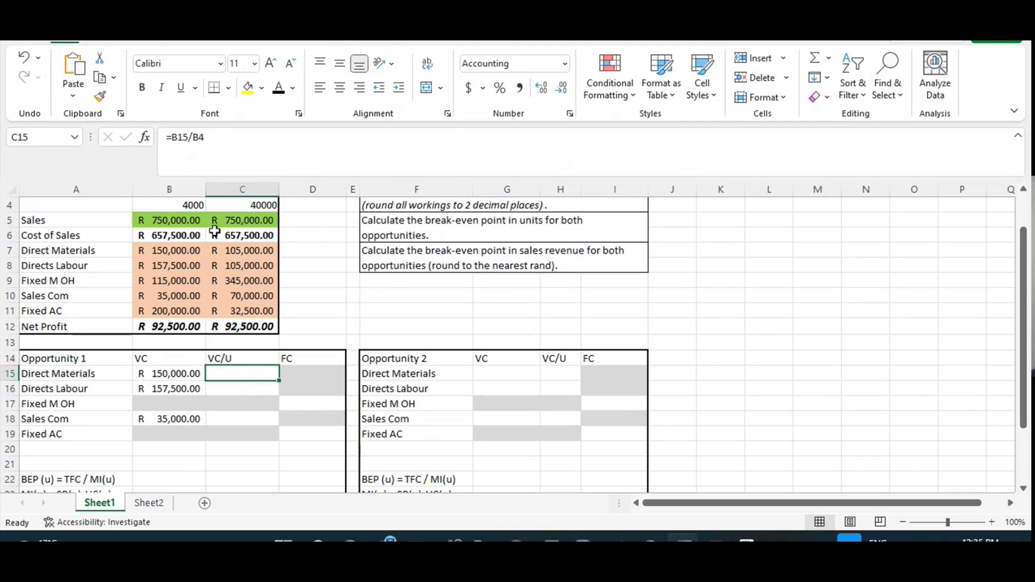
left_click(278, 88)
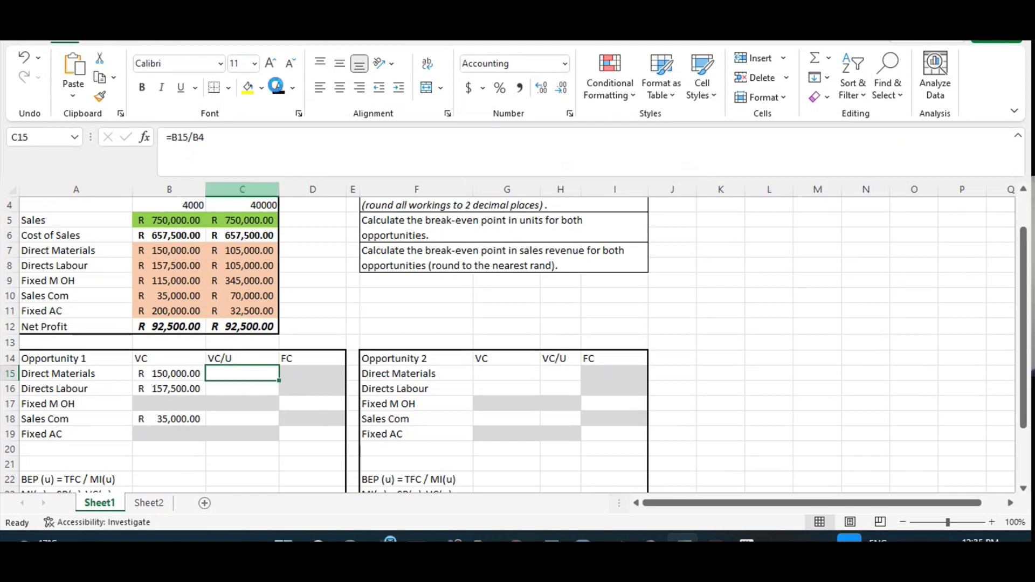
left_click(278, 88)
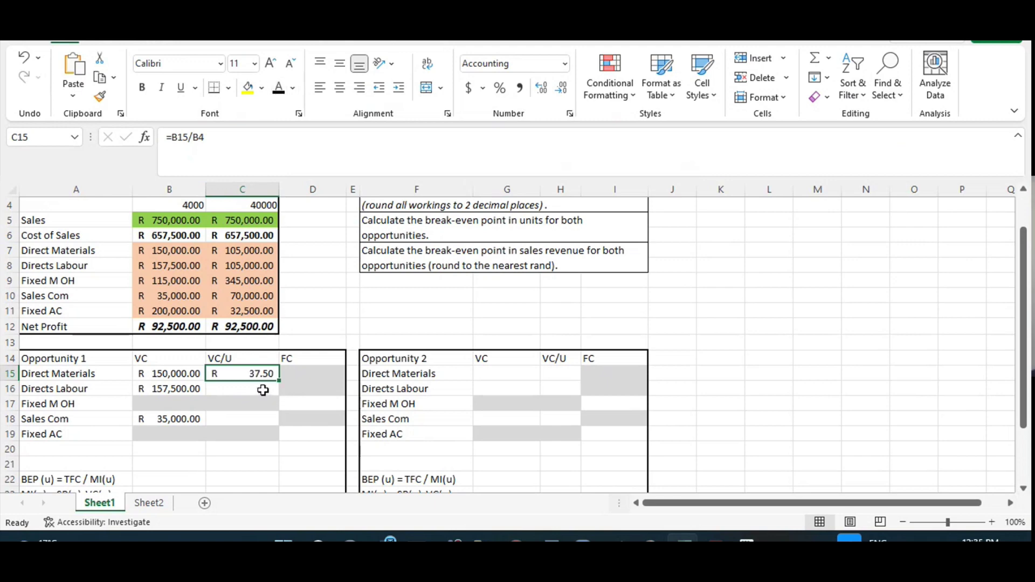
left_click(263, 389)
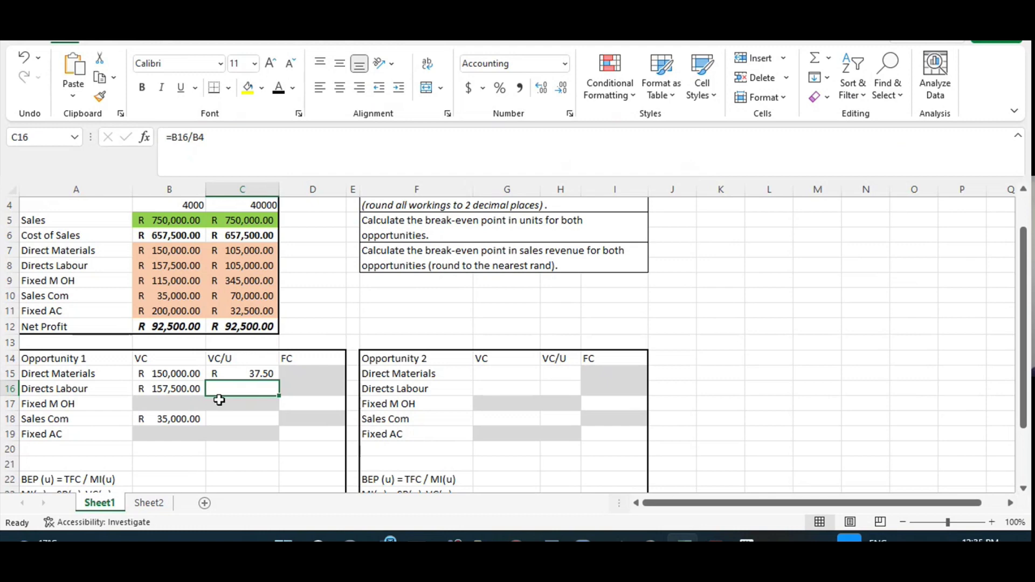
left_click(278, 92)
left_click(242, 420)
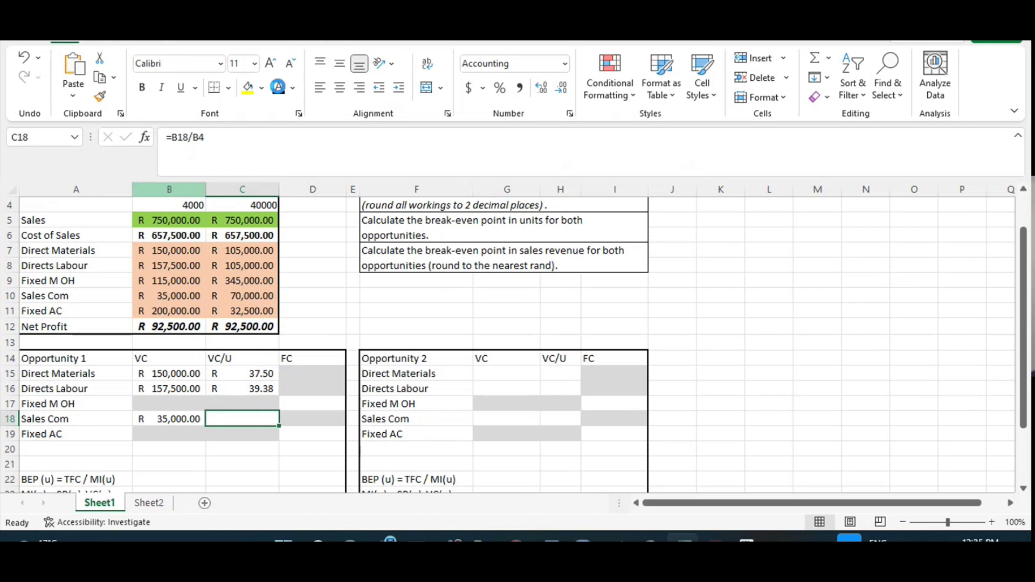
left_click(279, 89)
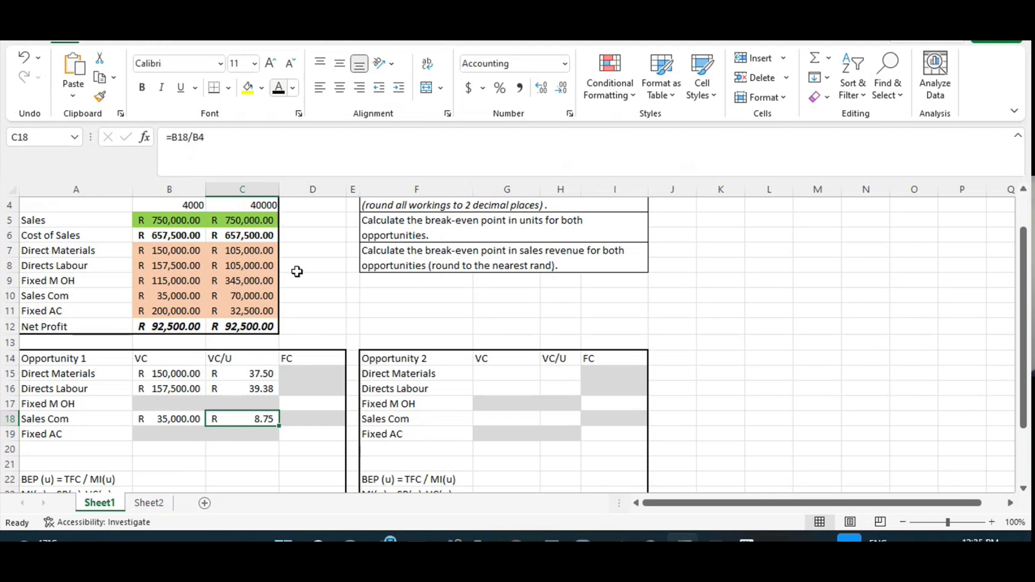
left_click(305, 403)
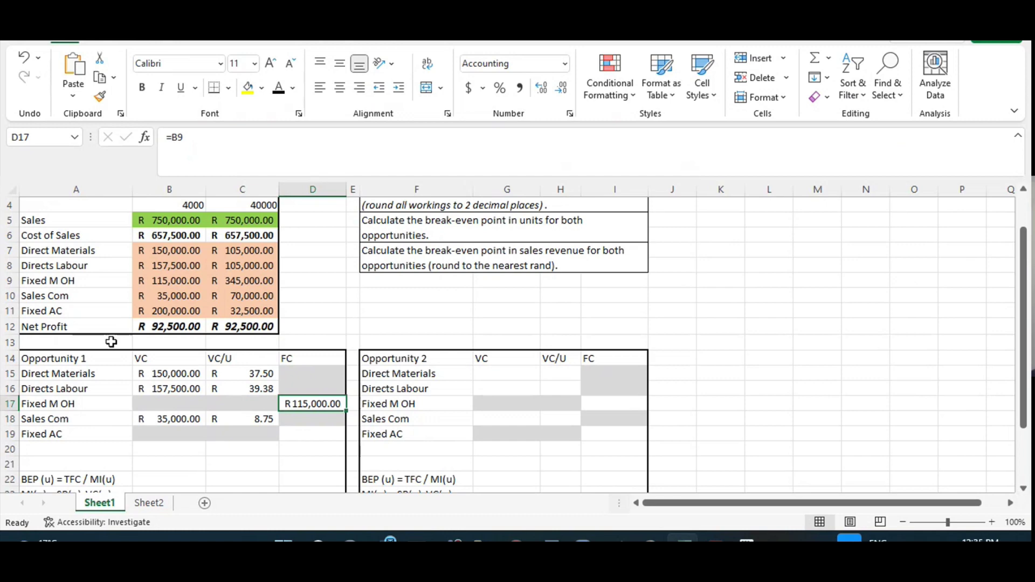
Make the Fixed AC amount R200,000 in D19 visible
key("Down")
key("Down")
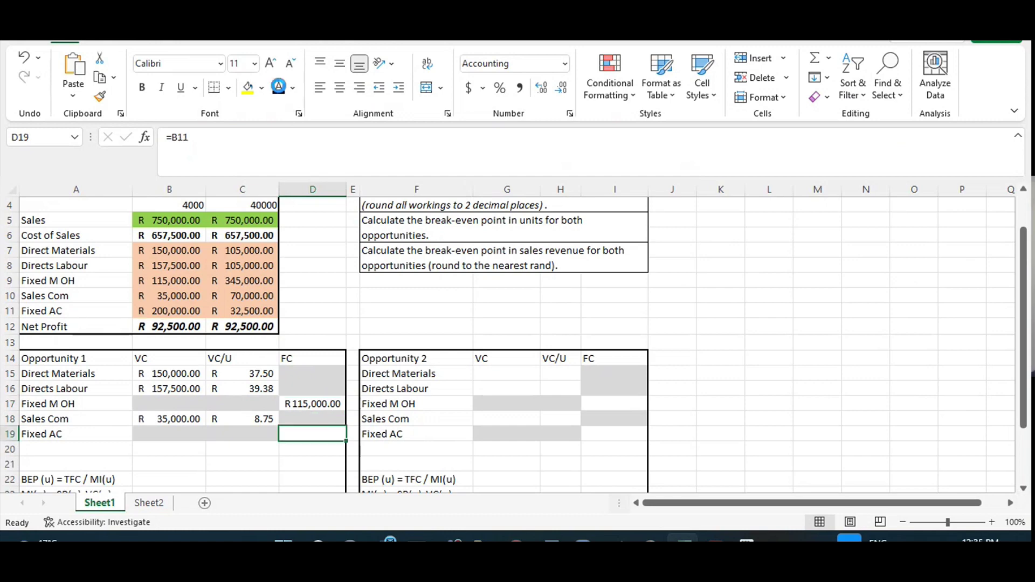
left_click(279, 87)
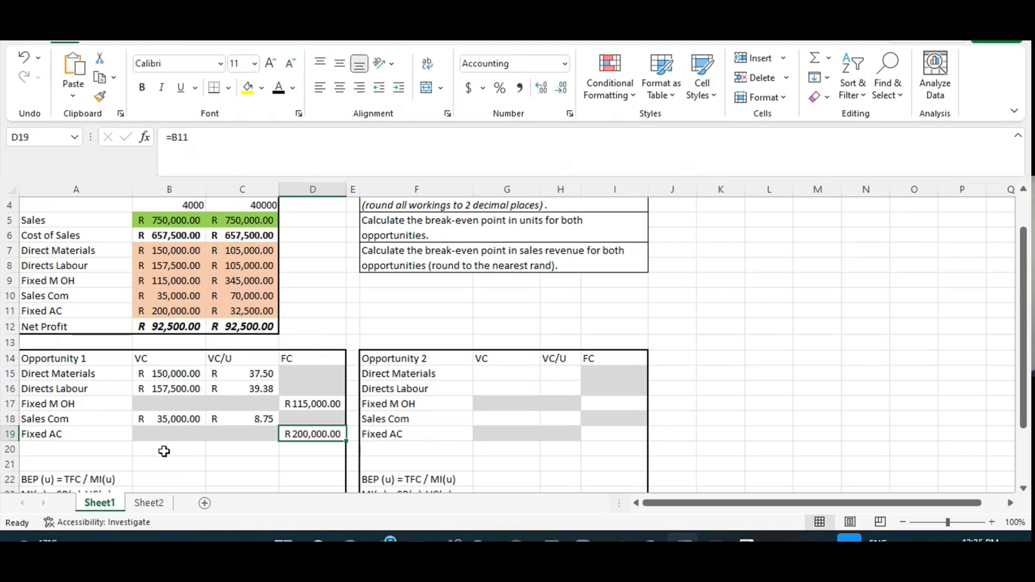
scroll(158, 450, "down", 1)
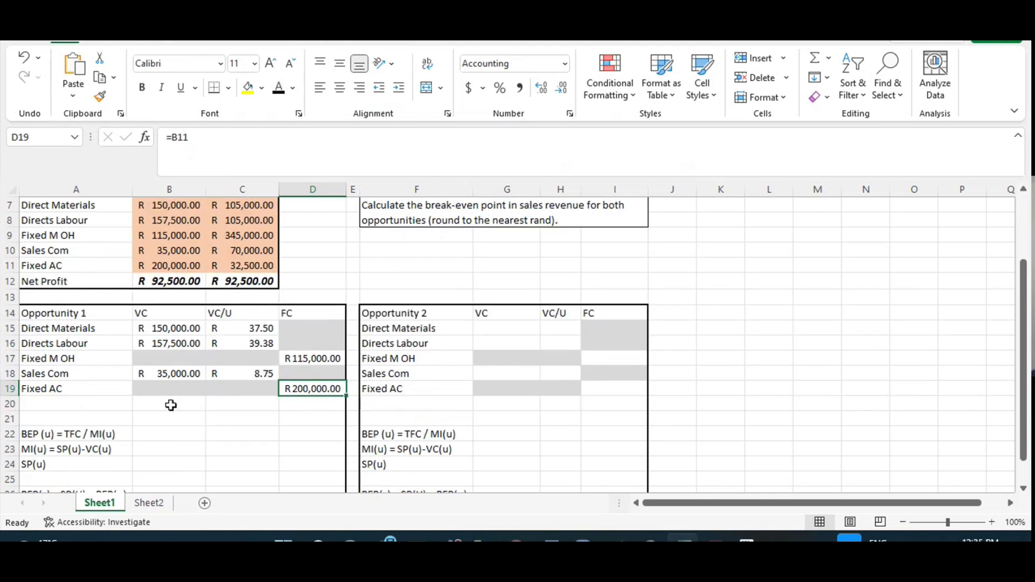
AutoSum the VC, VC/U and FC columns into B20, C20 and D20
left_click(170, 405)
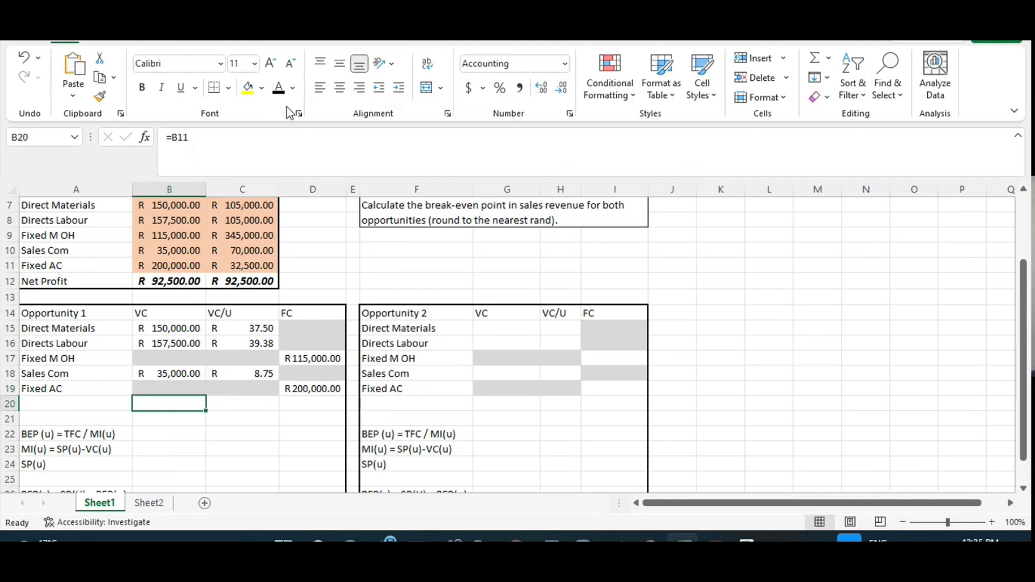
key("alt+equal")
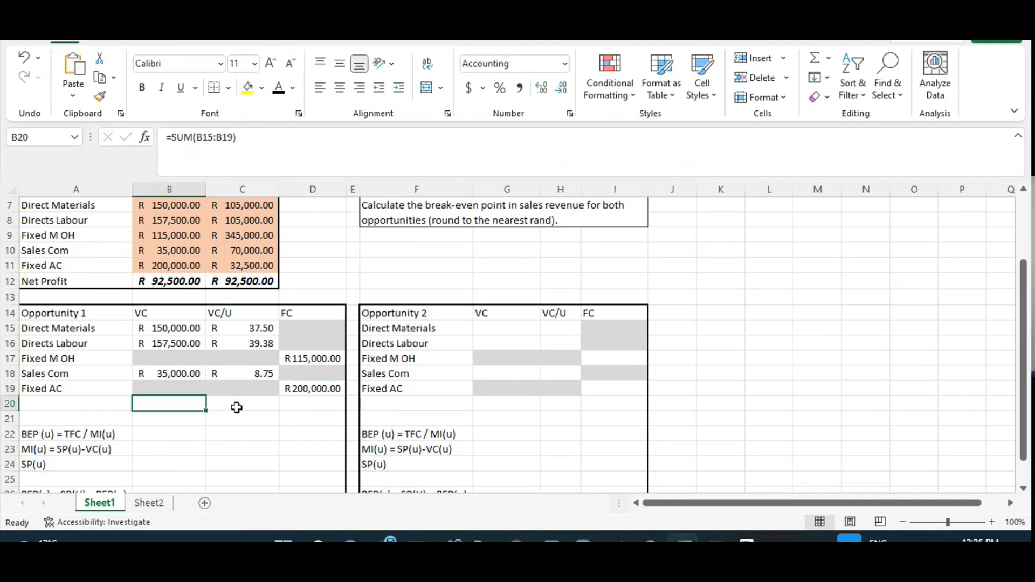
key("ctrl+Return")
key("Right")
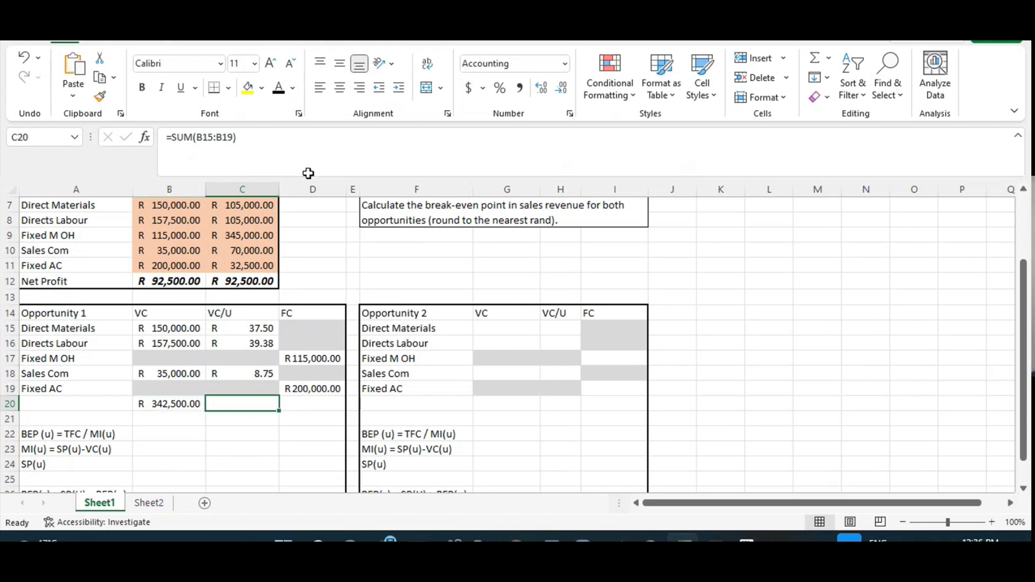
key("alt+equal")
key("ctrl+Return")
key("Right")
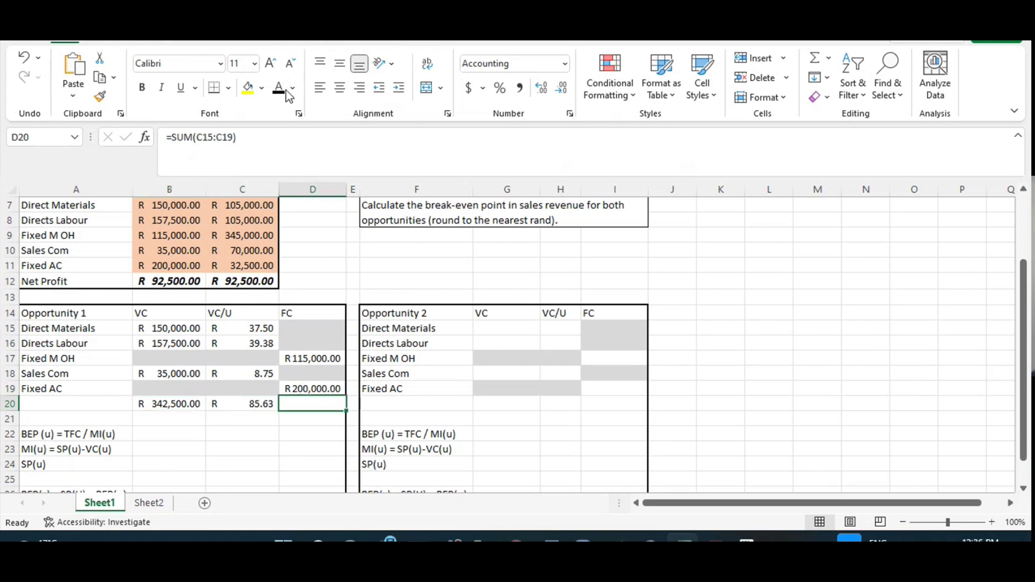
key("alt+equal")
key("ctrl+Return")
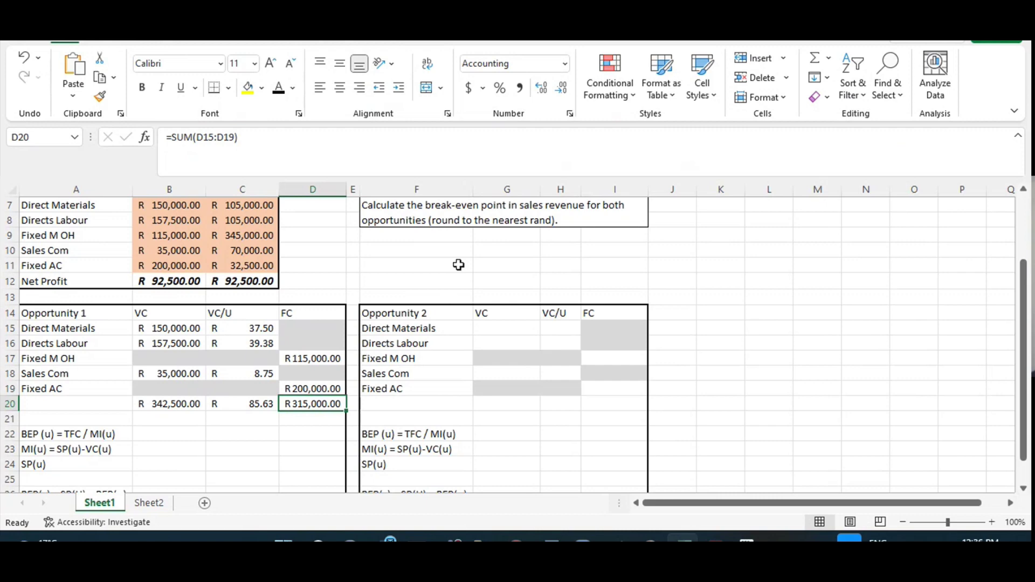
scroll(458, 264, "up", 2)
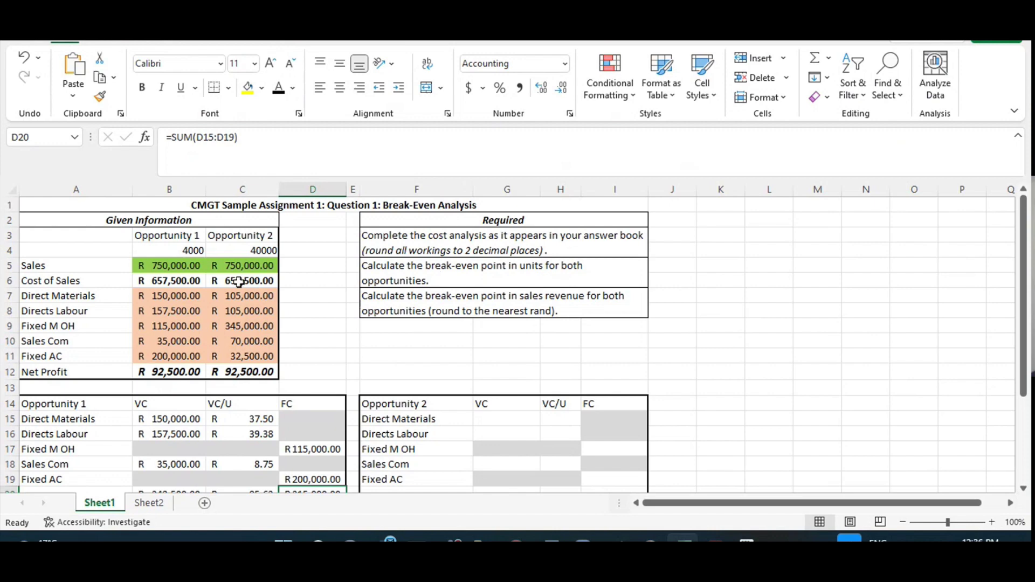
left_click(1023, 489)
Scroll down to rows 10–28 showing the BEP formula rows below the Opportunity 1 table
left_click(1023, 489)
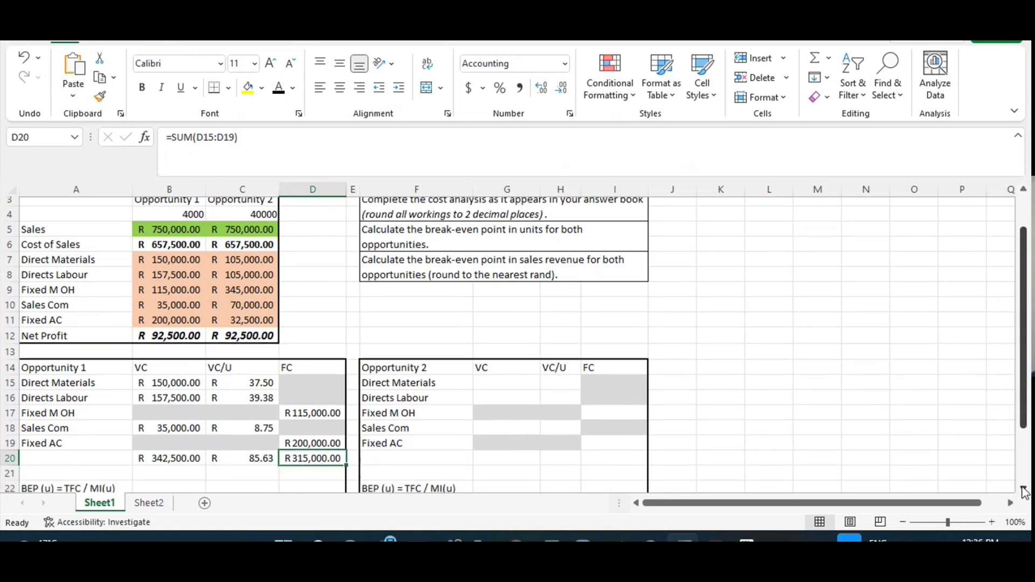
left_click(1023, 489)
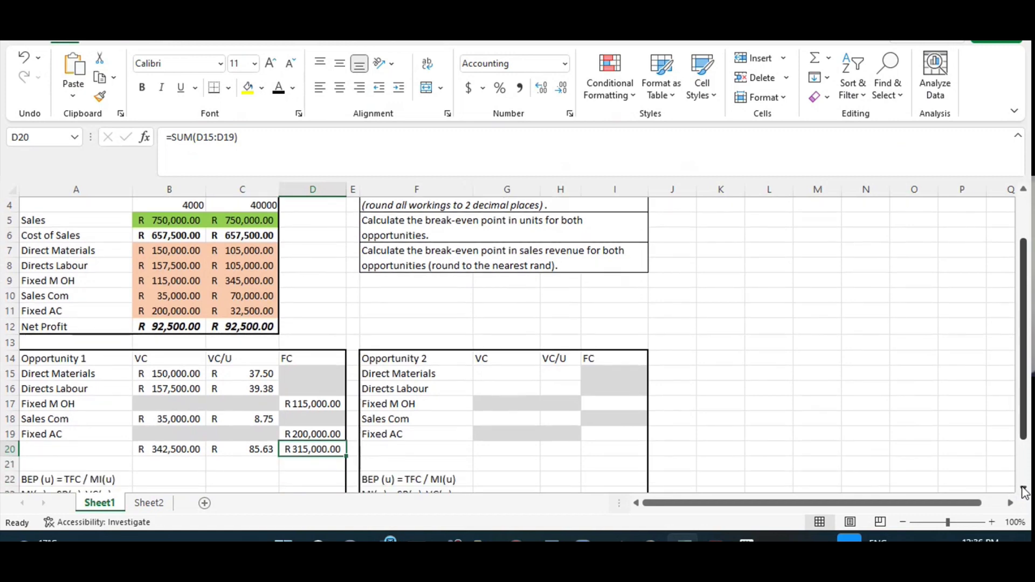
left_click(1023, 489)
left_click(1023, 489)
left_click(1022, 490)
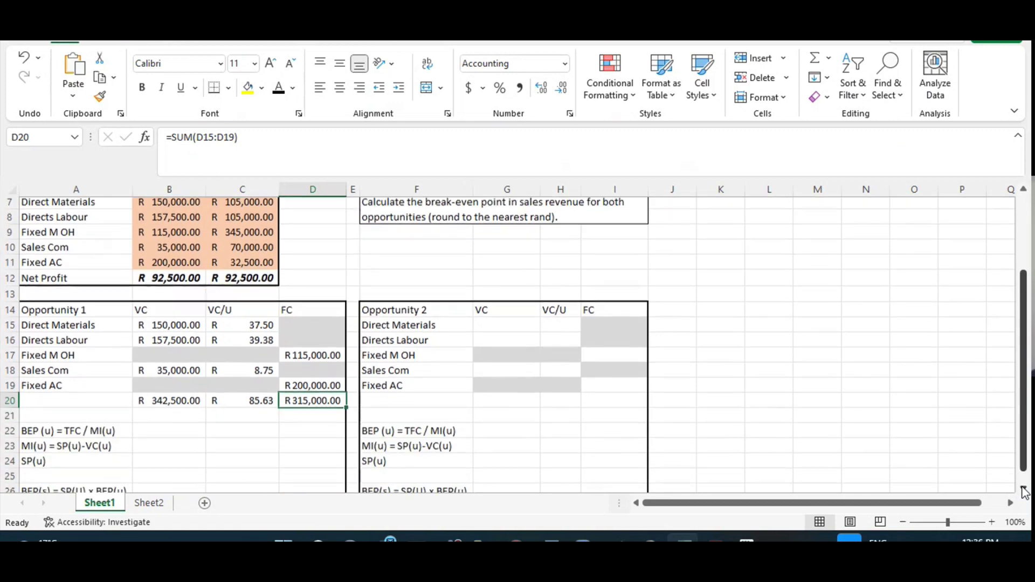
left_click(1022, 489)
scroll(84, 269, "down", 1)
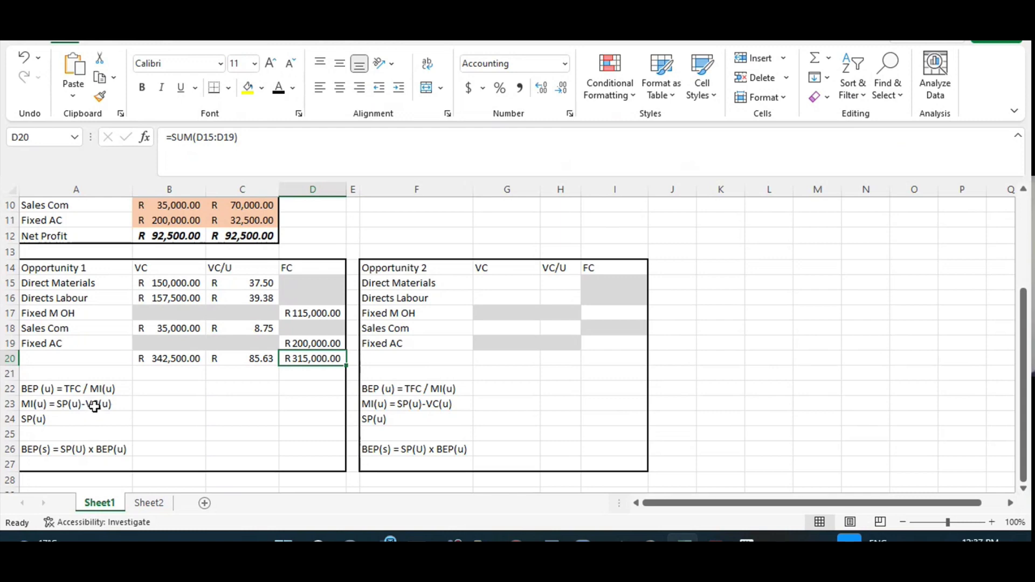
Enter =B5/B4 in B24 so SP(u) divides R 750,000.00 sales by 4000 units
left_click(241, 360)
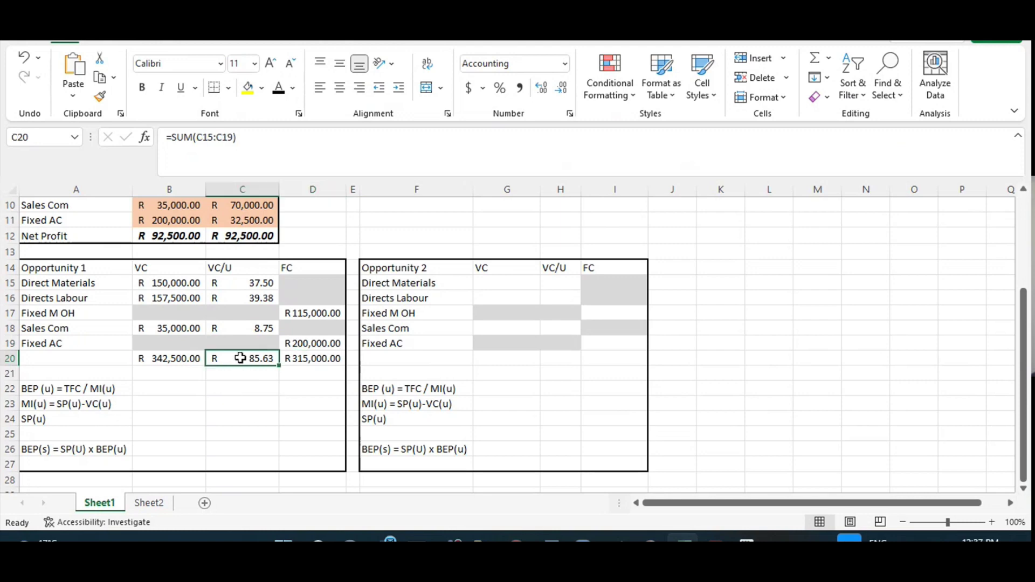
left_click(70, 407)
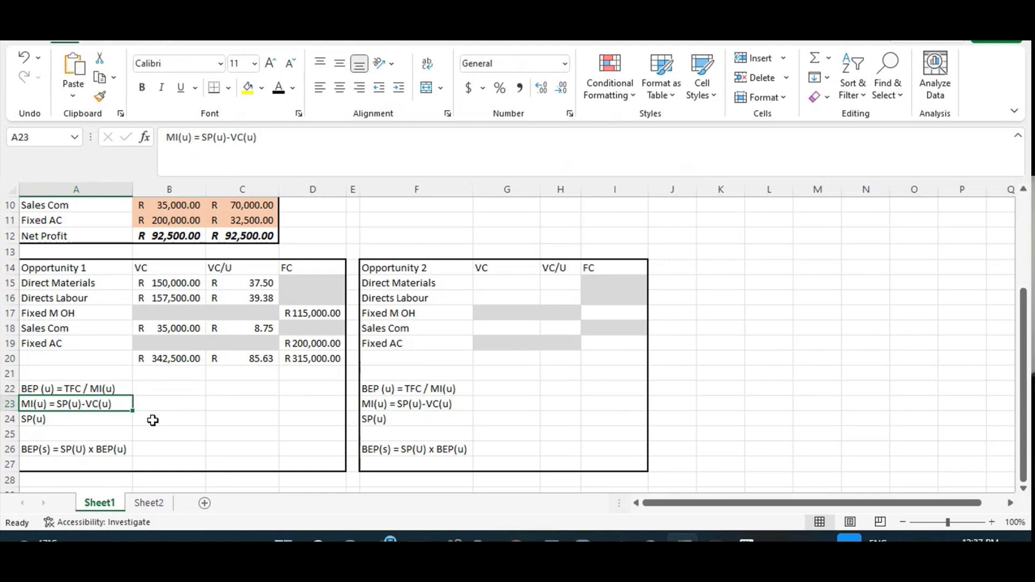
left_click(153, 421)
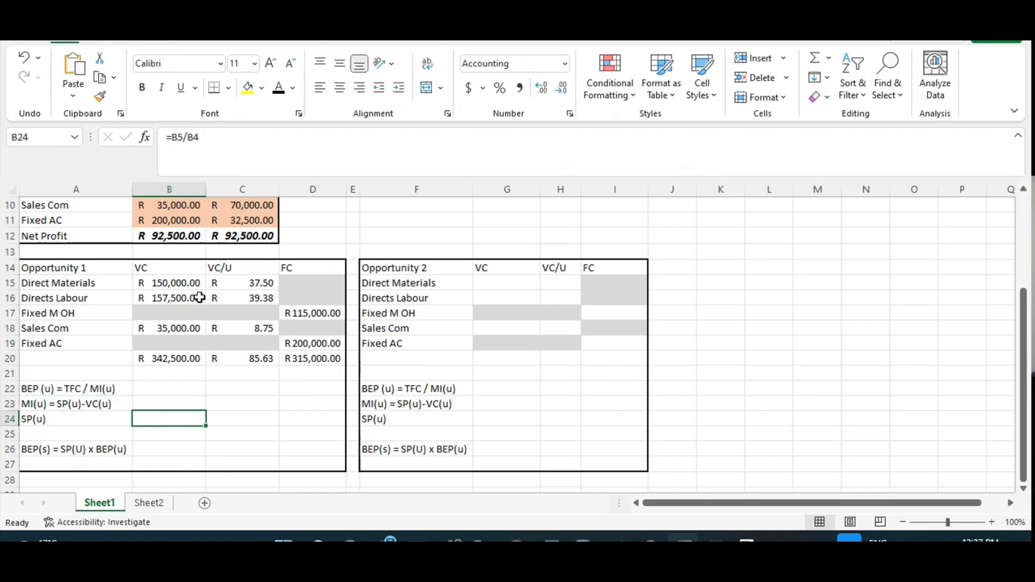
scroll(199, 298, "up", 1)
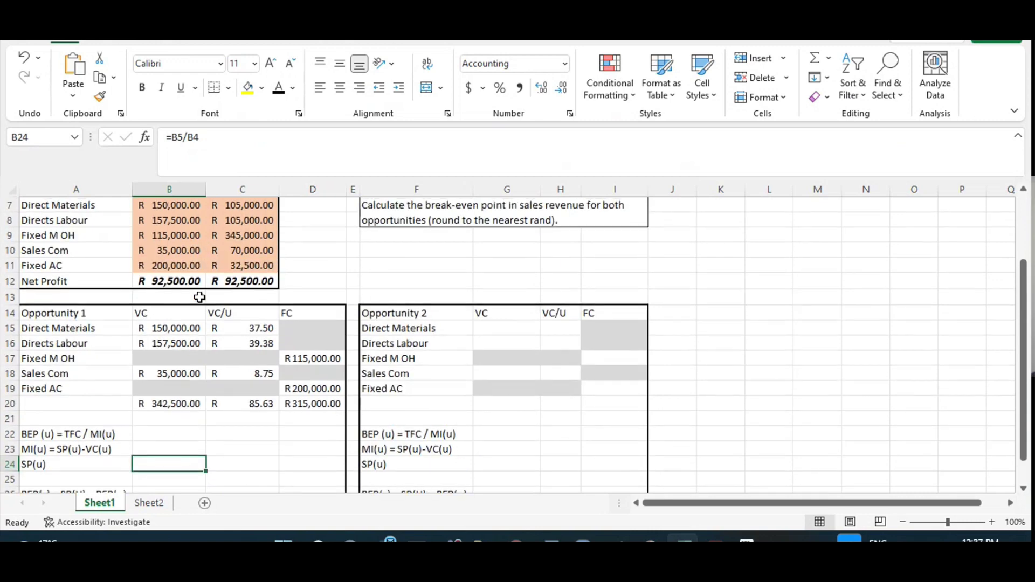
scroll(199, 298, "up", 2)
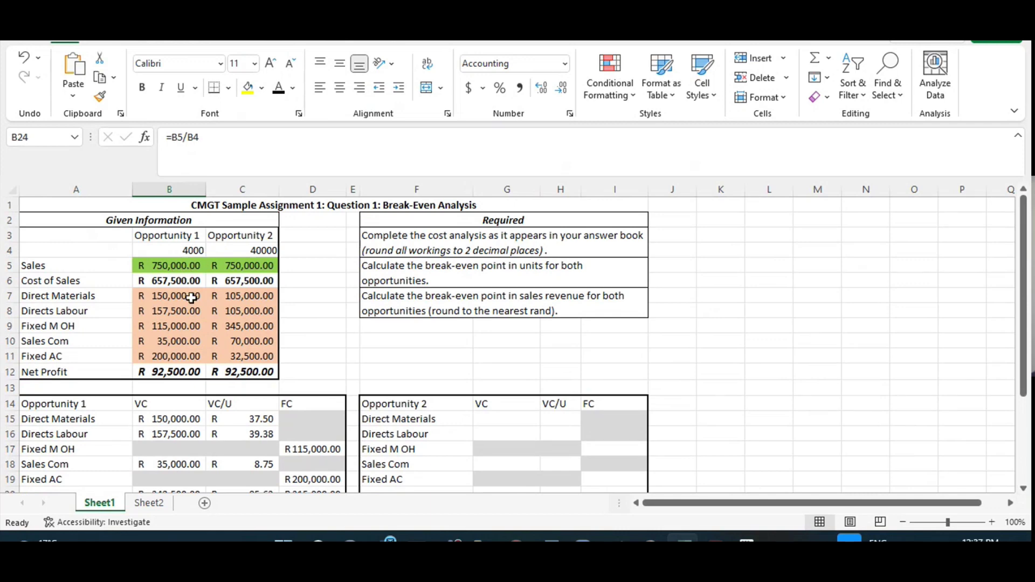
scroll(191, 308, "down", 1)
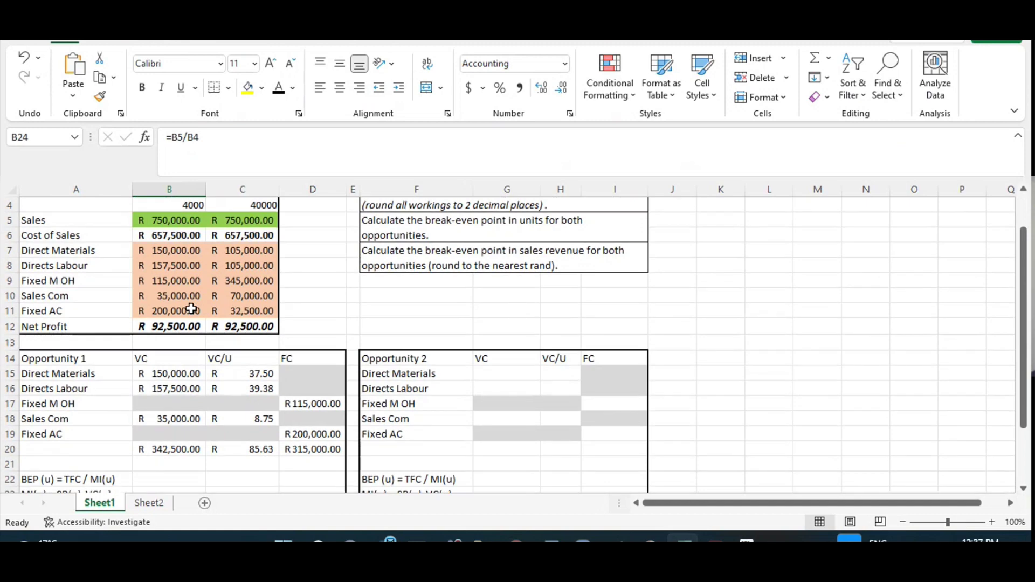
scroll(187, 323, "down", 6)
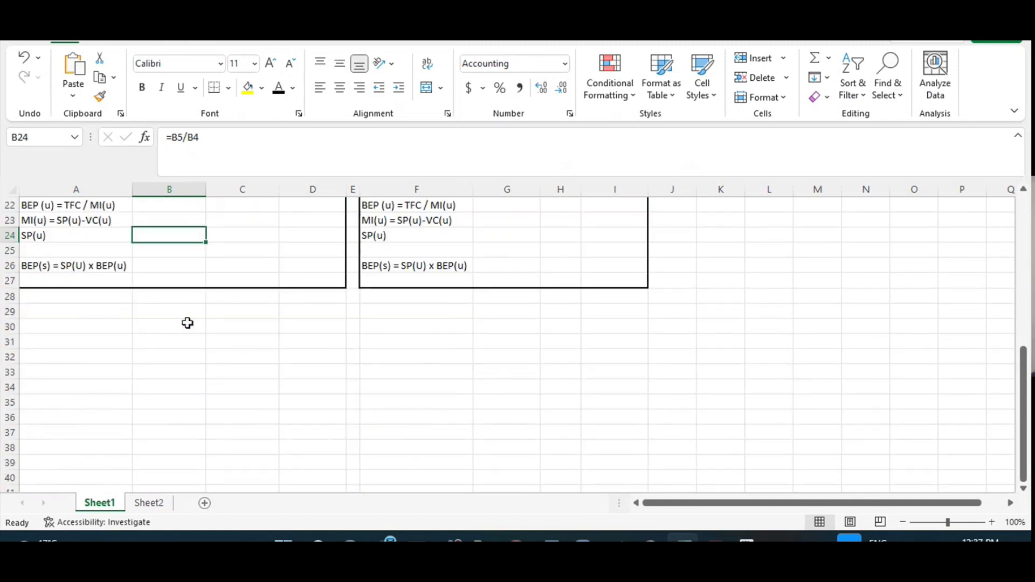
scroll(187, 322, "down", 2)
scroll(187, 321, "down", 1)
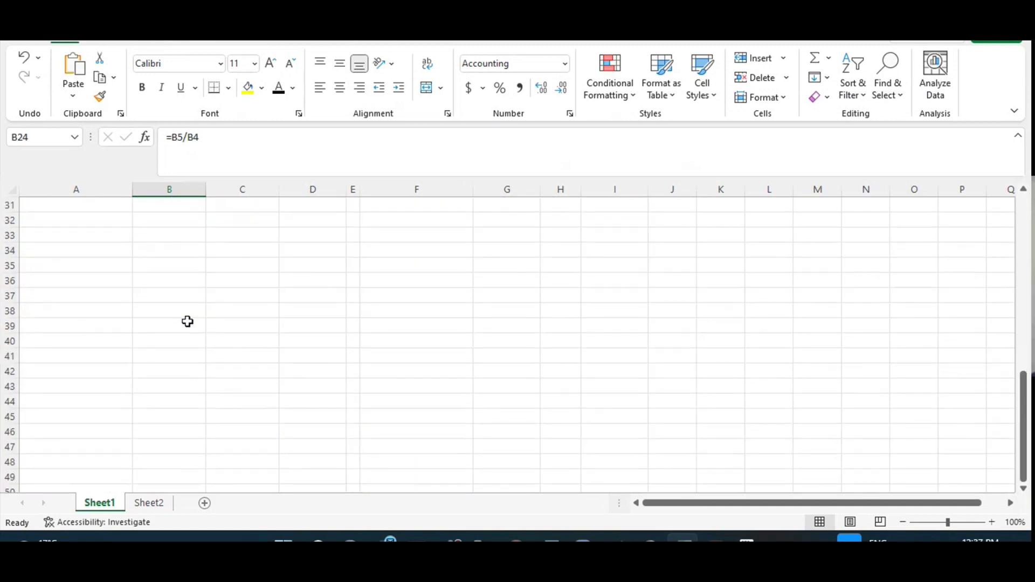
scroll(187, 322, "up", 9)
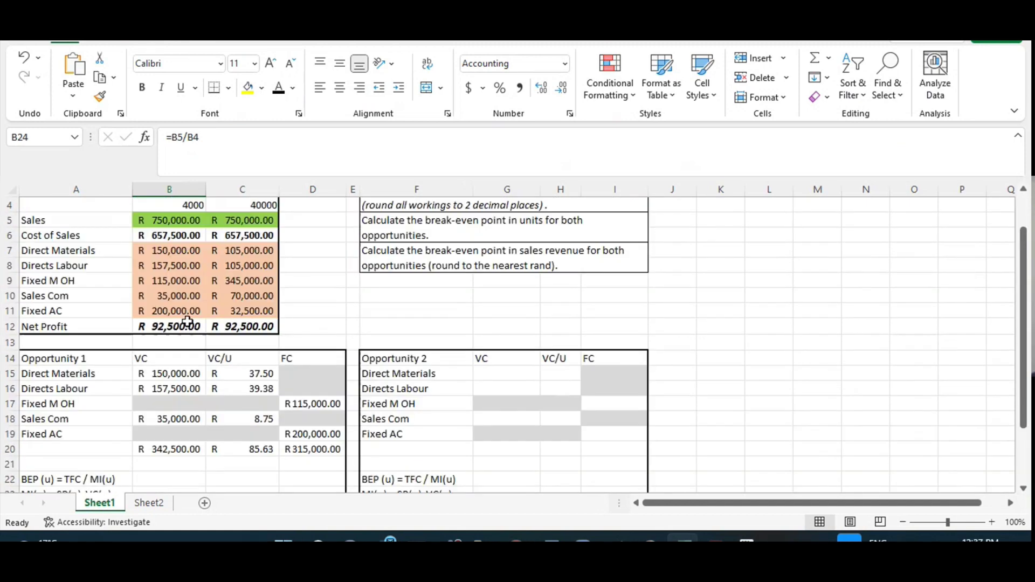
left_click(1023, 491)
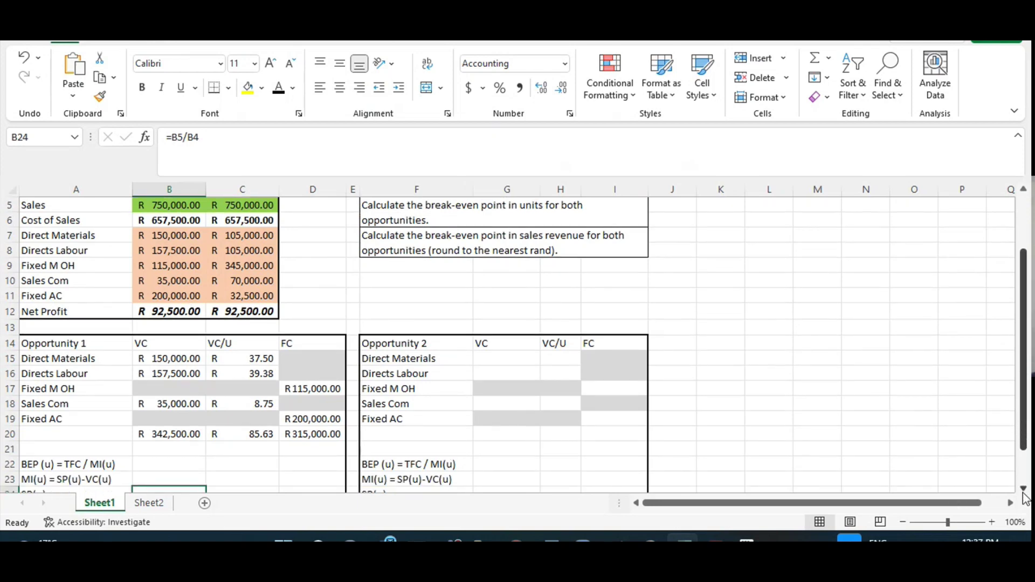
scroll(1024, 498, "down", 2)
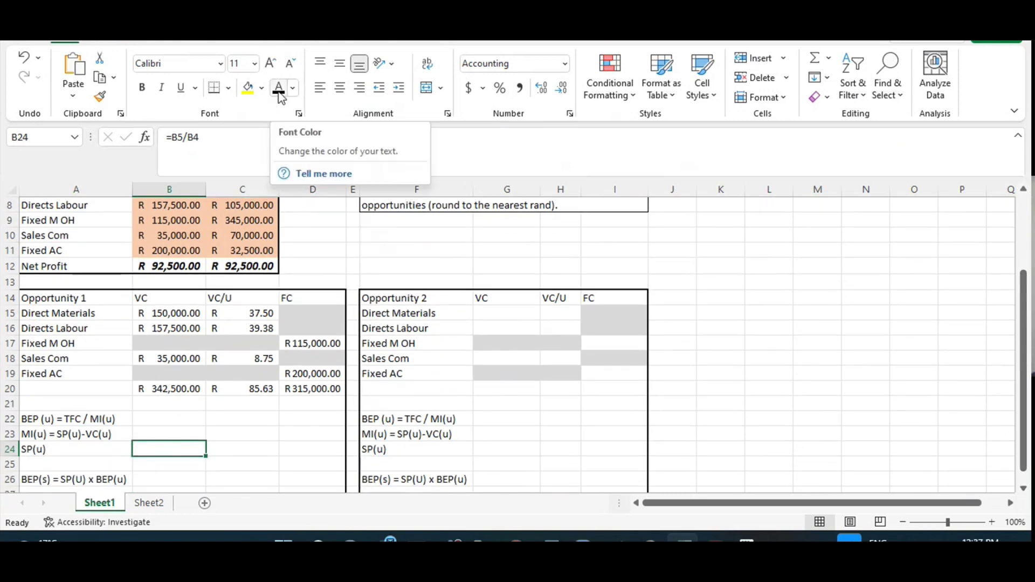
Show B24's R 187.50 in black and make B23 =B24-C20, giving MI(u) R 101.88
left_click(278, 89)
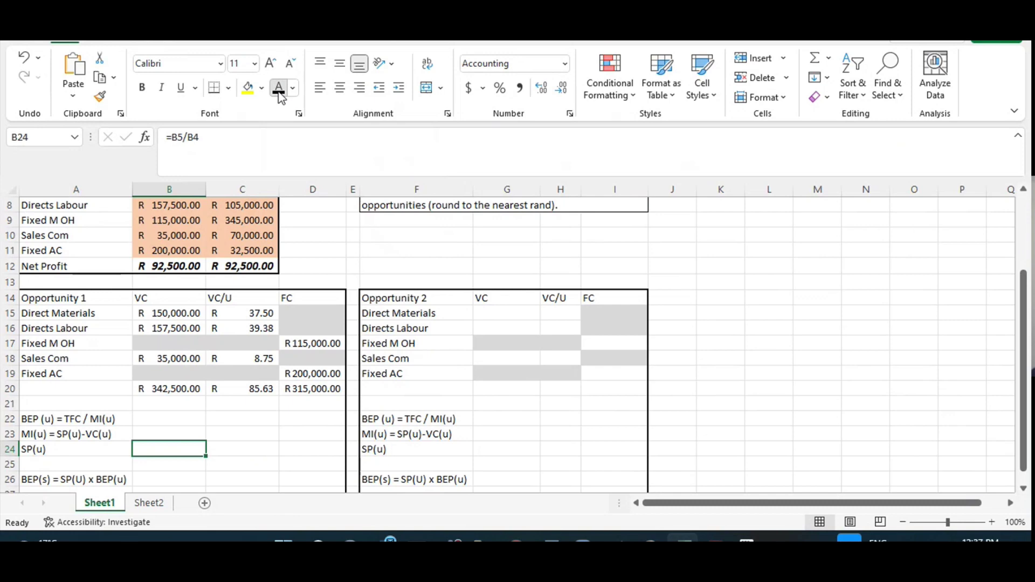
left_click(280, 91)
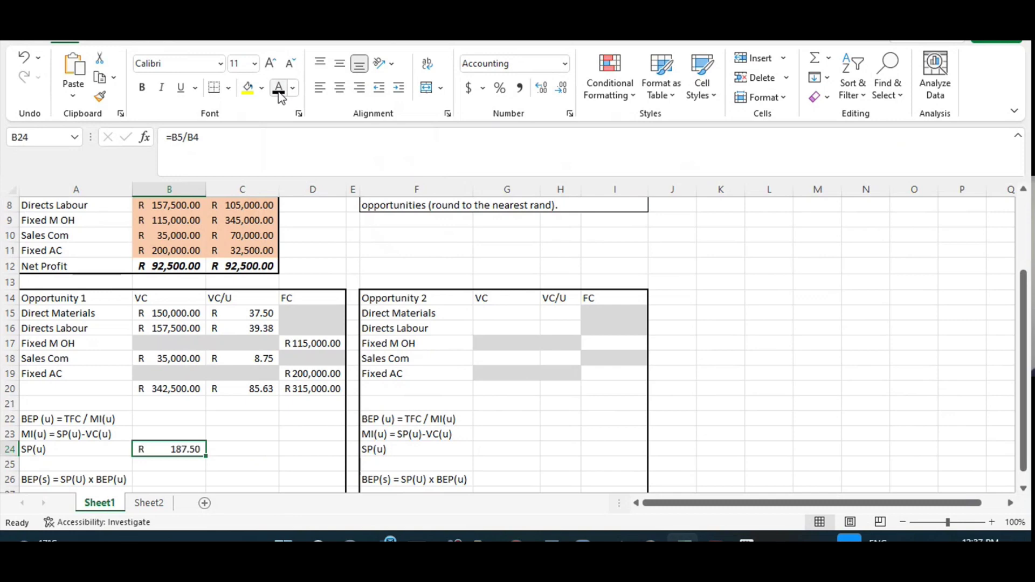
left_click(173, 433)
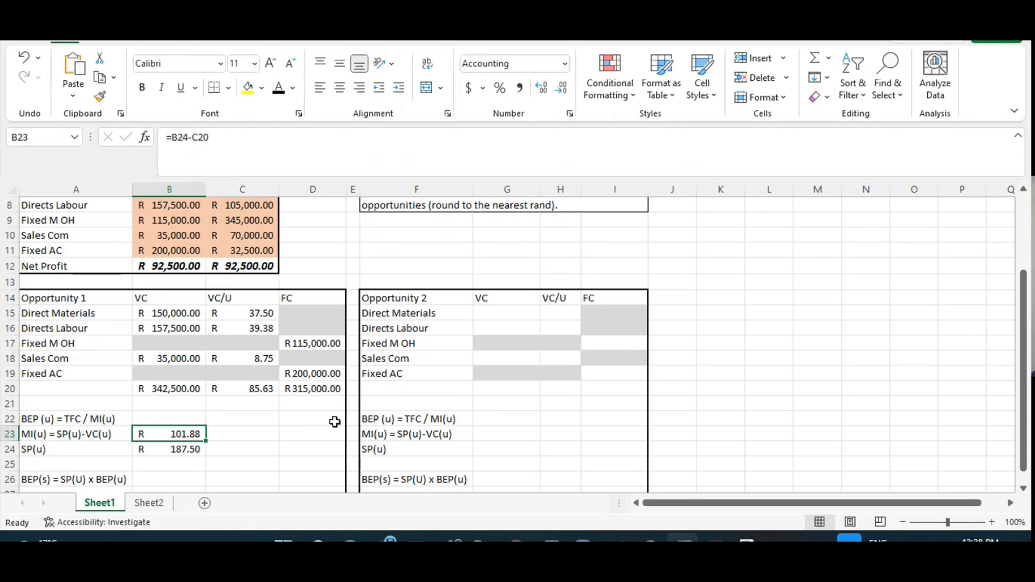
left_click(320, 393)
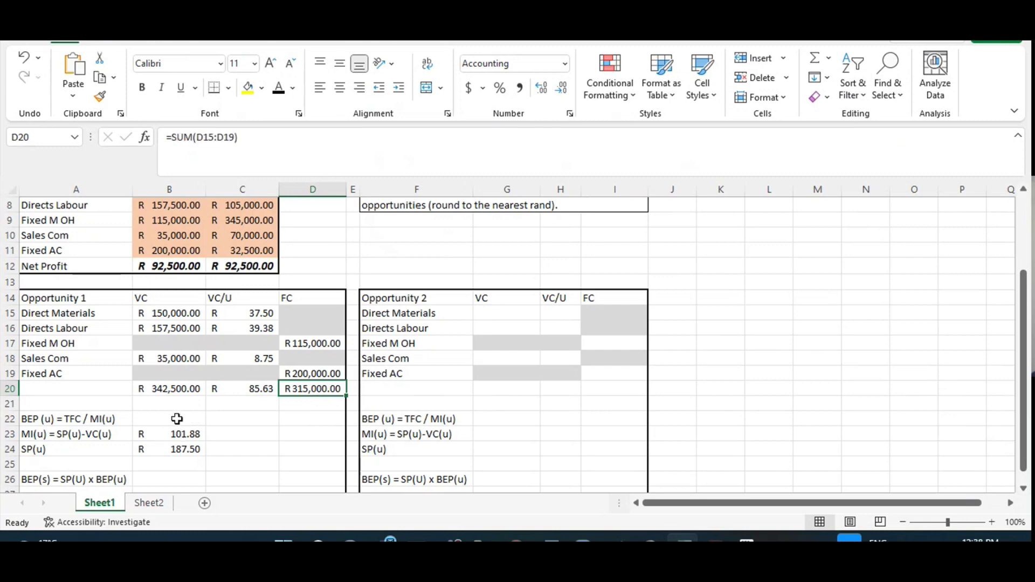
Reveal BEP(u) 3092.02454 in B22 and the bold rounded 3093 in C22 in black
left_click(177, 419)
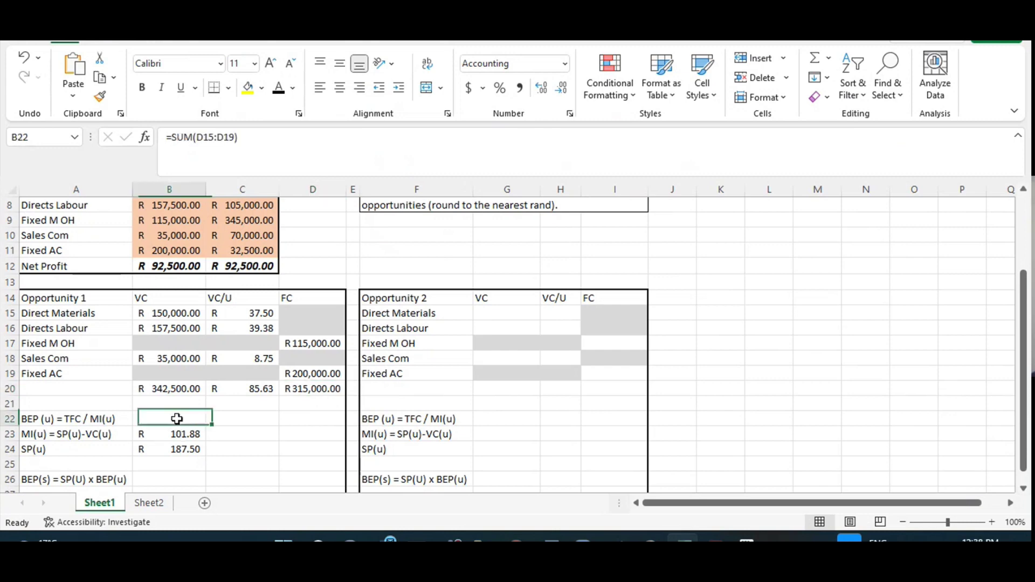
left_click(281, 95)
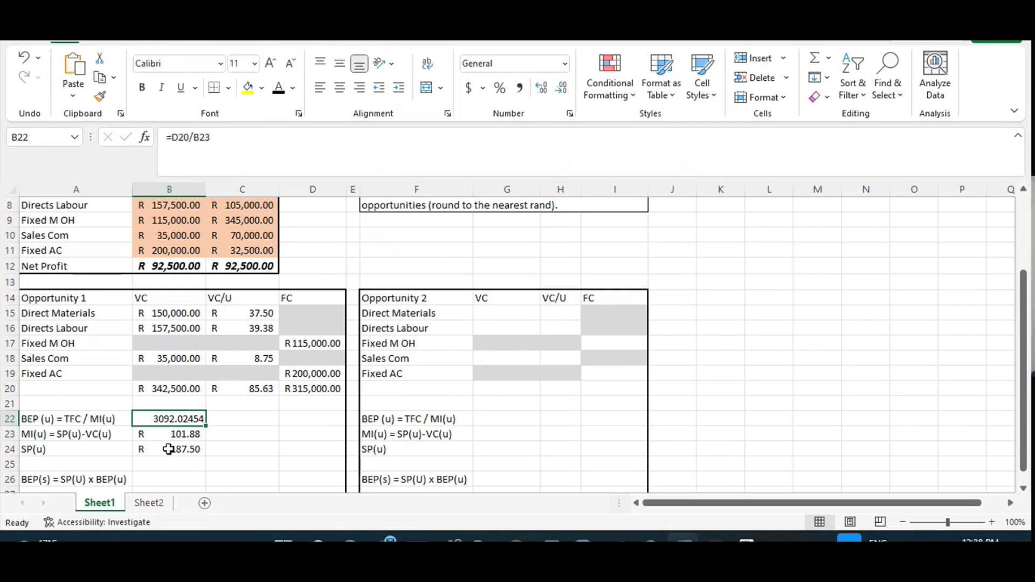
left_click(233, 421)
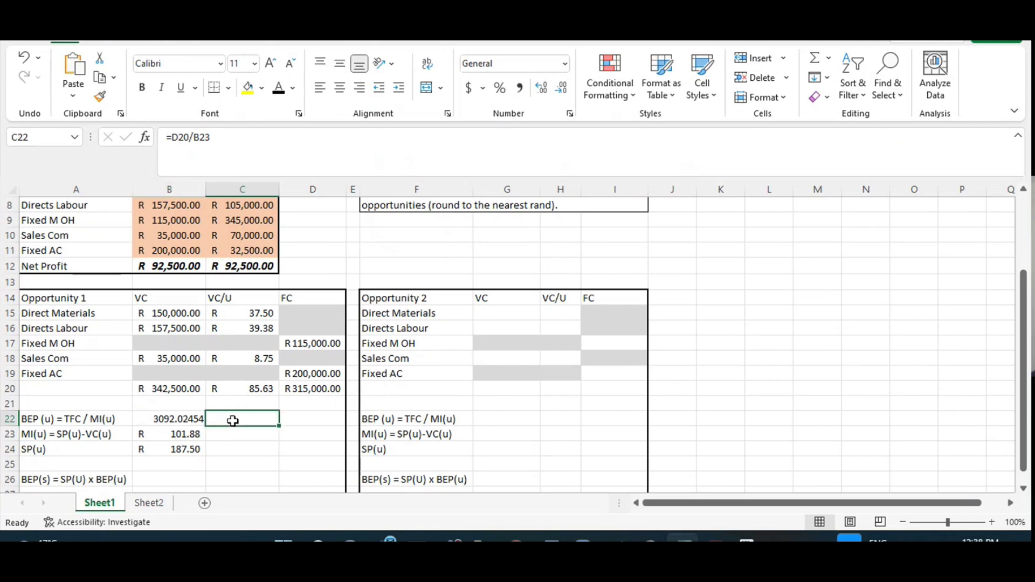
left_click(280, 97)
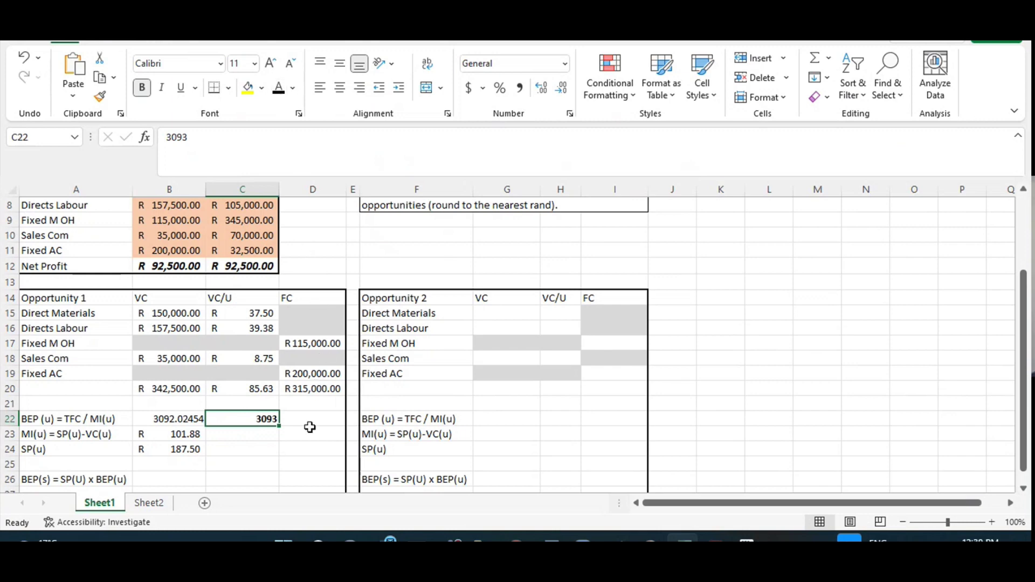
left_click(1023, 489)
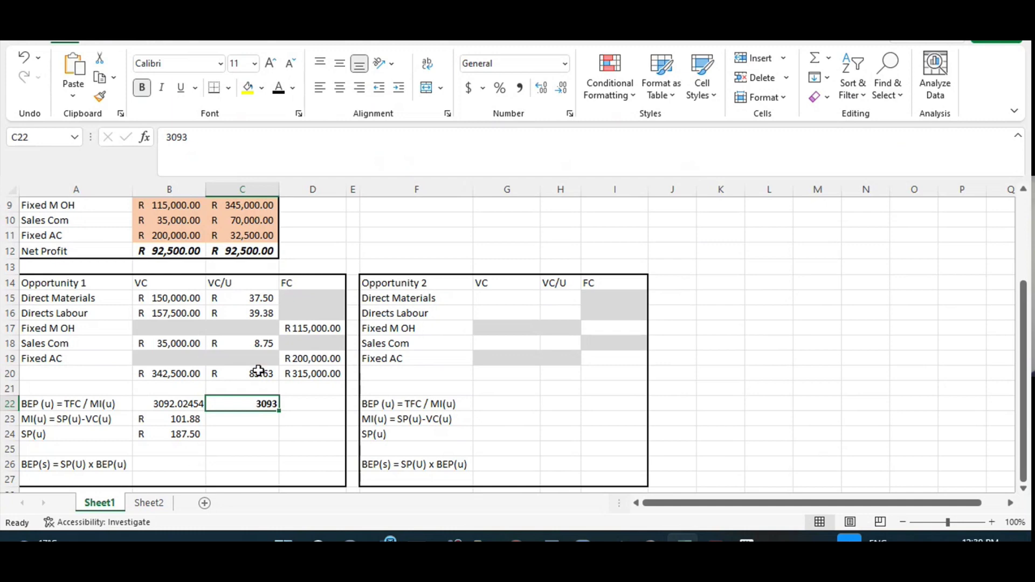
left_click(186, 437)
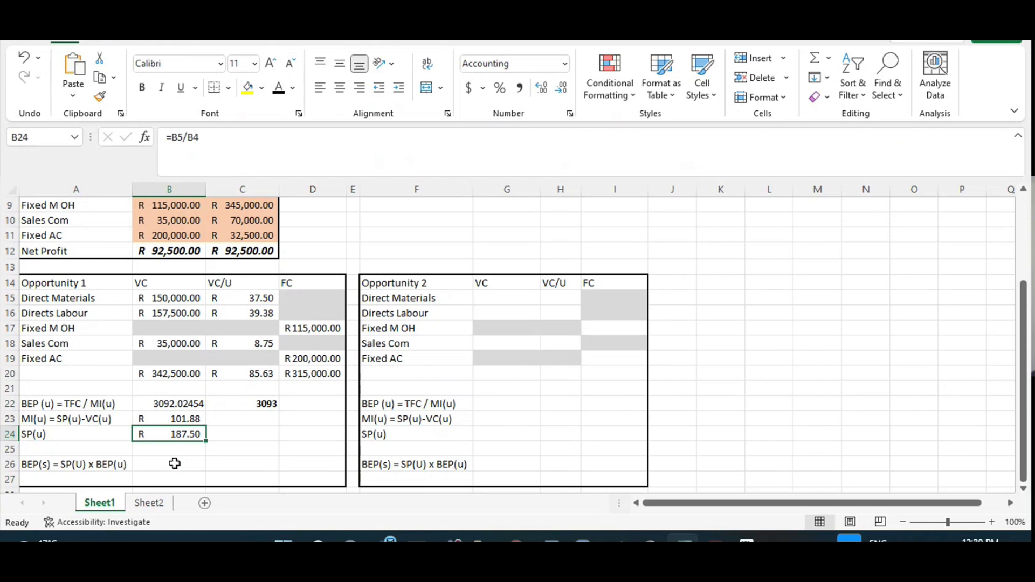
Reveal B26's break-even sales =B24*B22 of R 579,754.60
left_click(180, 404)
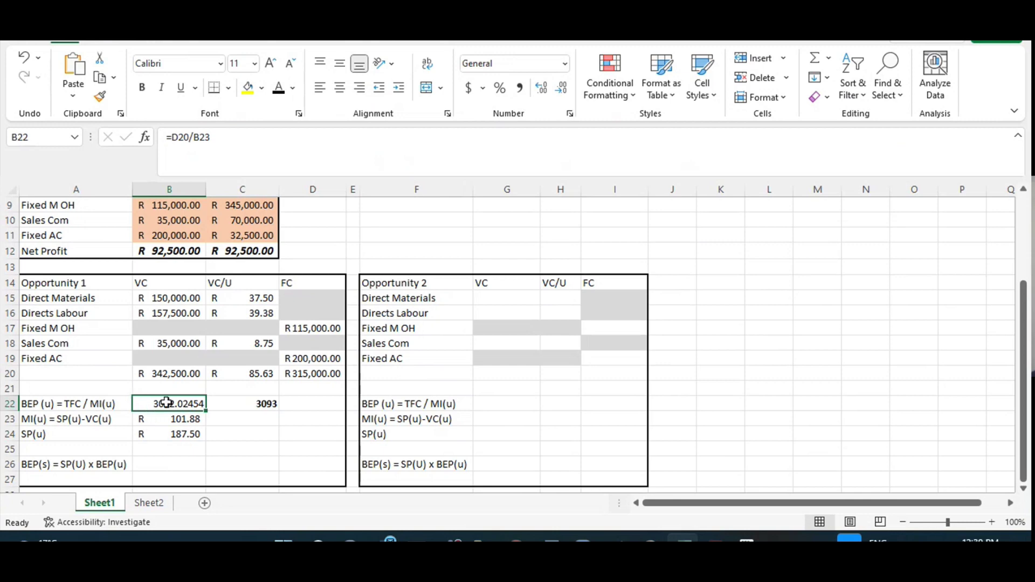
left_click(175, 435)
left_click(156, 465)
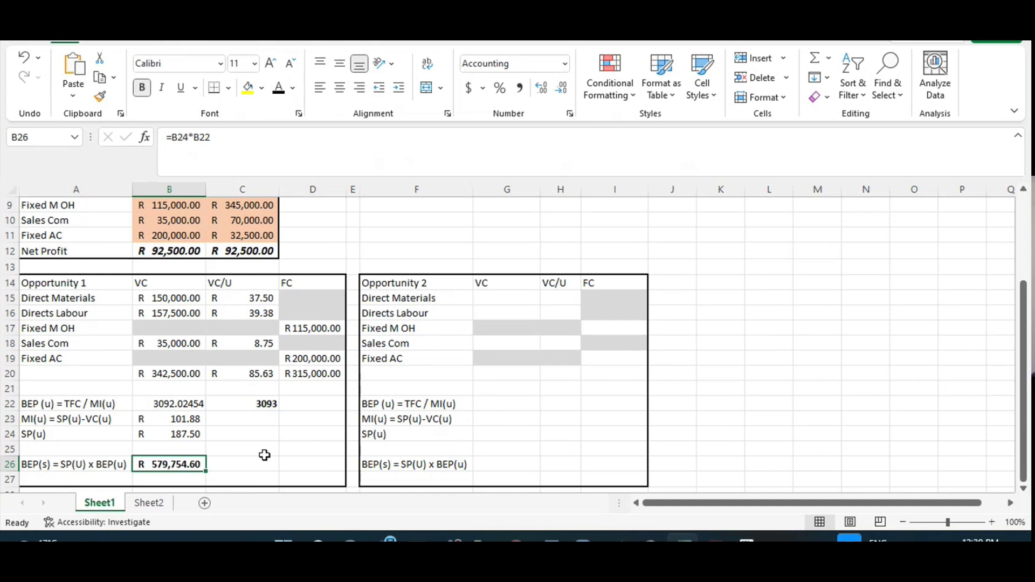
Turn Opportunity 2's cost block G15:I20 black, revealing R280,000 VC, R7.00 per unit and R377,500 FC
left_click(501, 299)
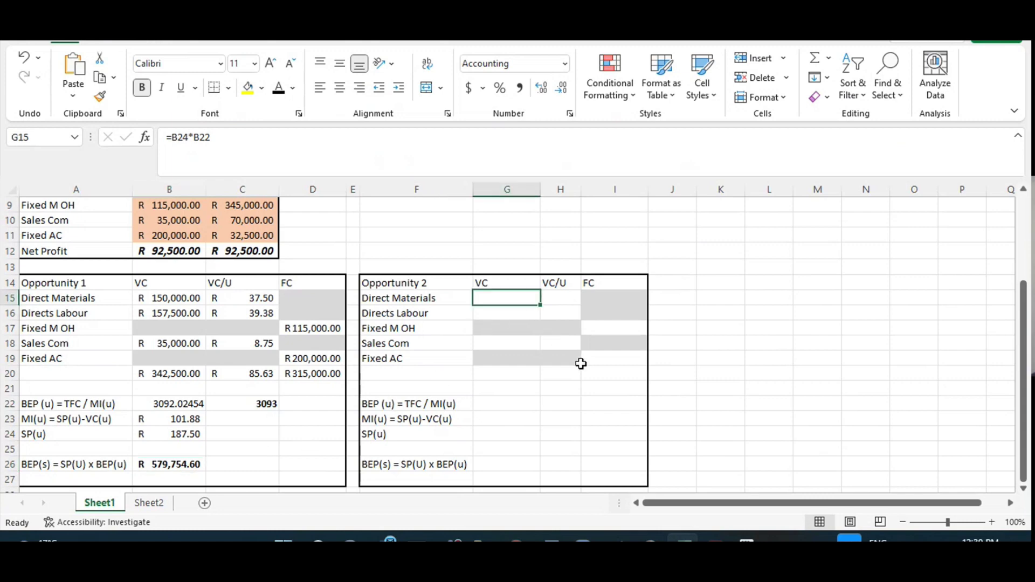
left_click_drag(581, 364, 593, 389)
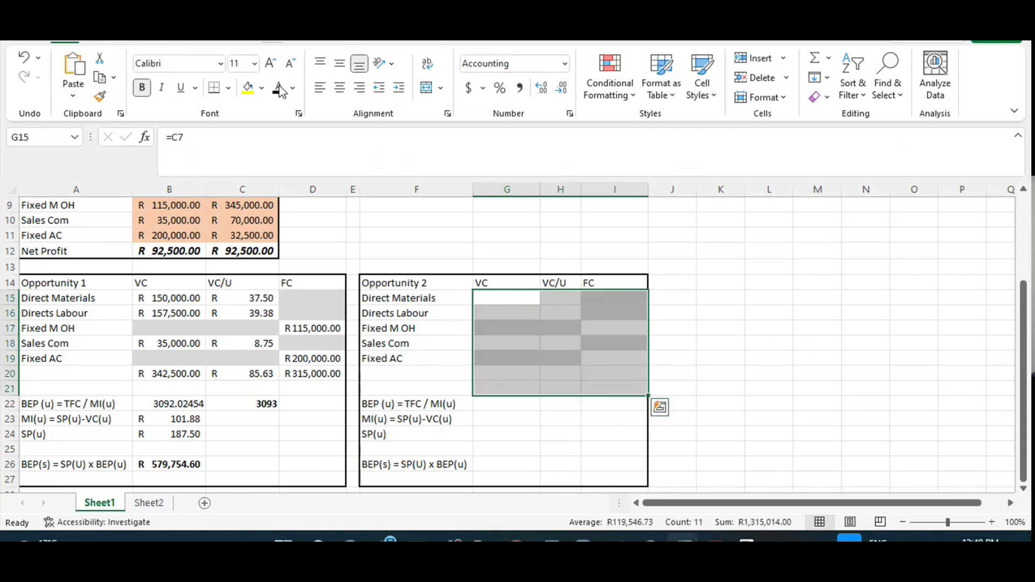
left_click(279, 89)
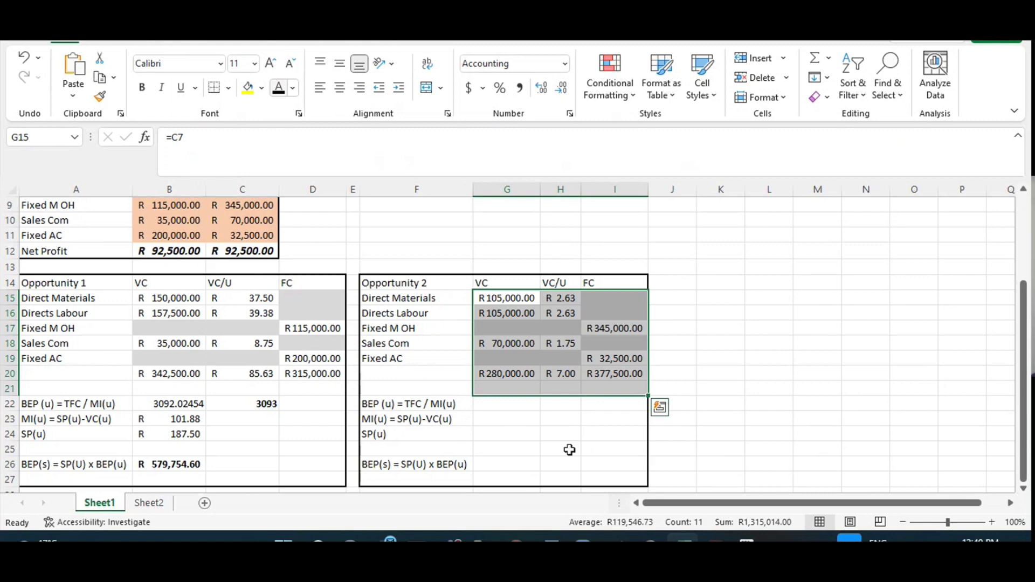
left_click(568, 447)
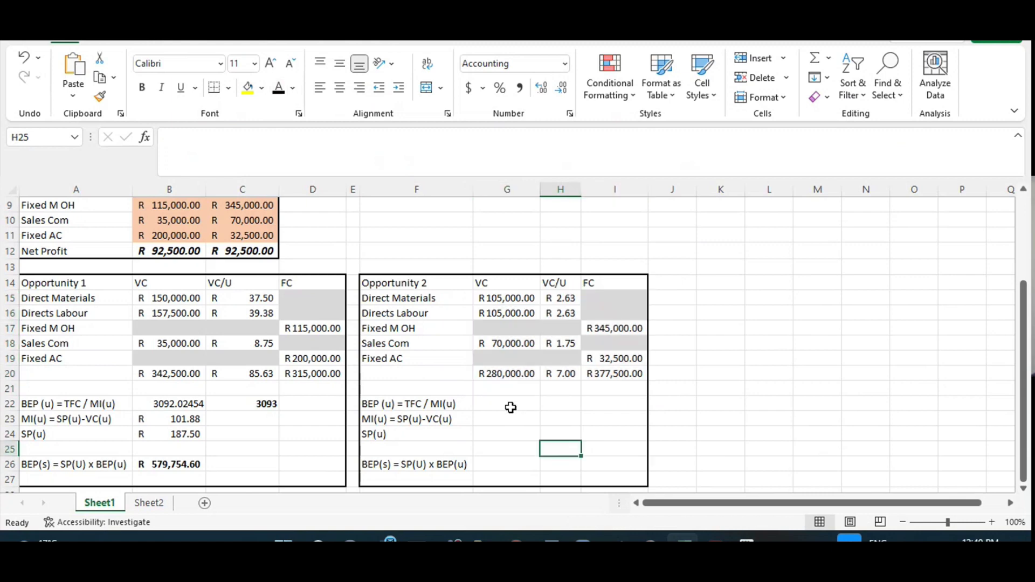
left_click(502, 408)
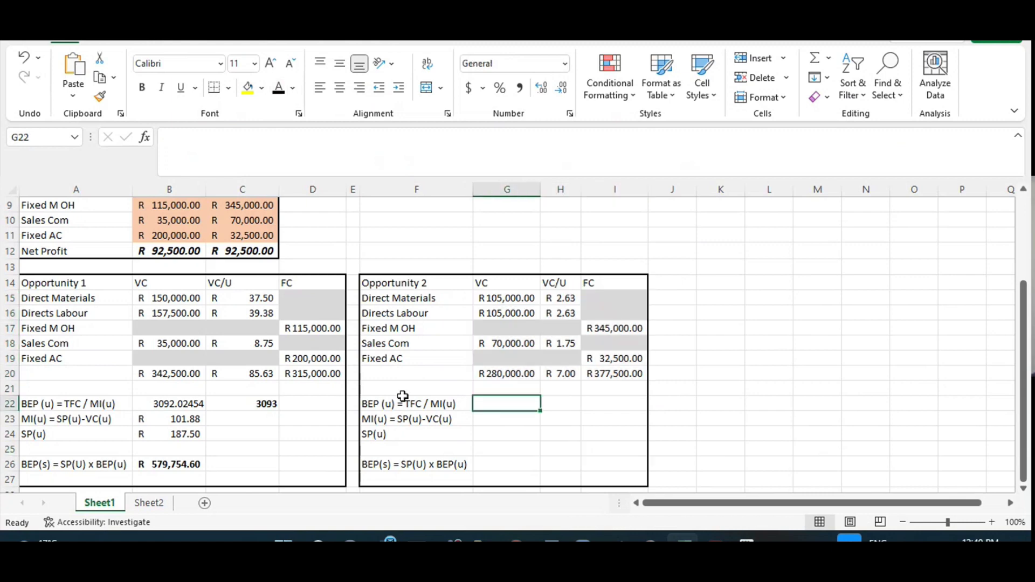
left_click(501, 434)
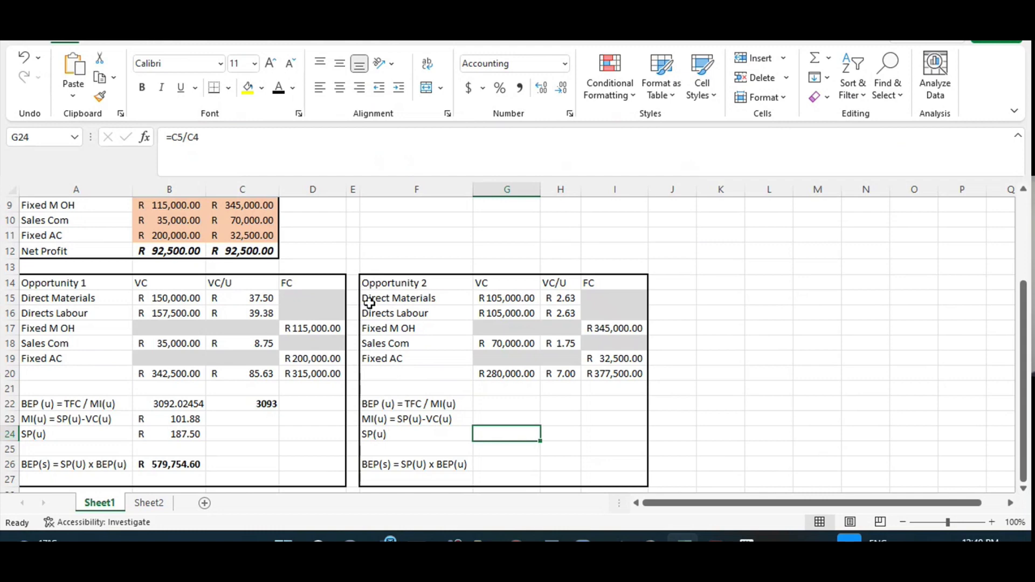
Review the sheet, checking H20's total variable cost per unit and the SP(u) R18.75 and MI(u) cells
left_click(1022, 192)
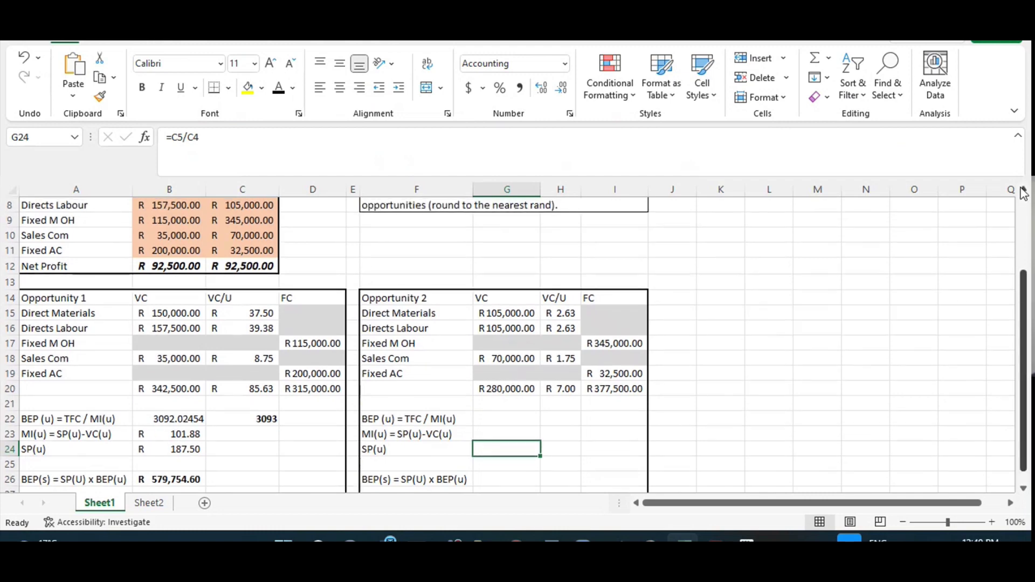
left_click(1023, 192)
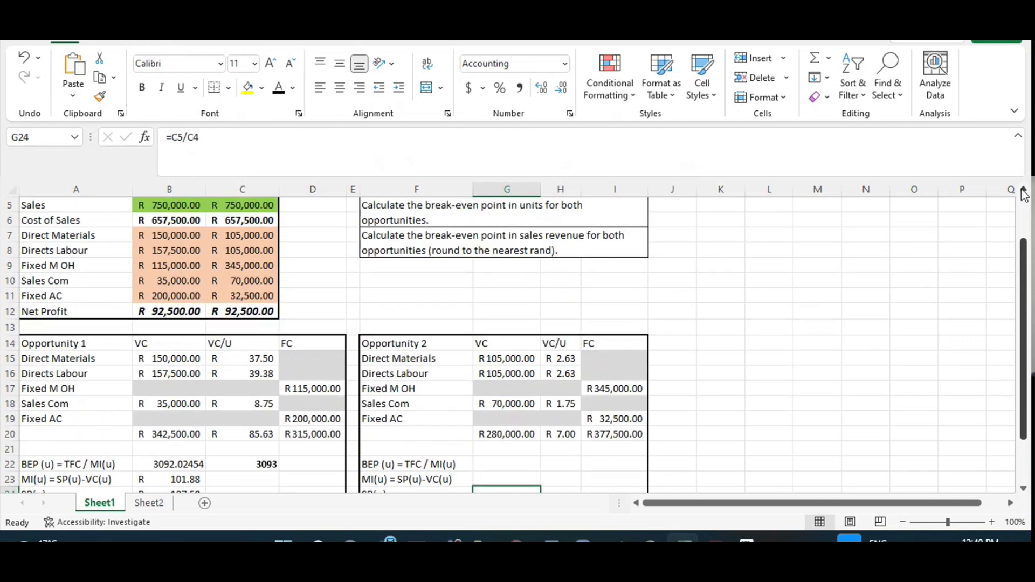
left_click(1023, 191)
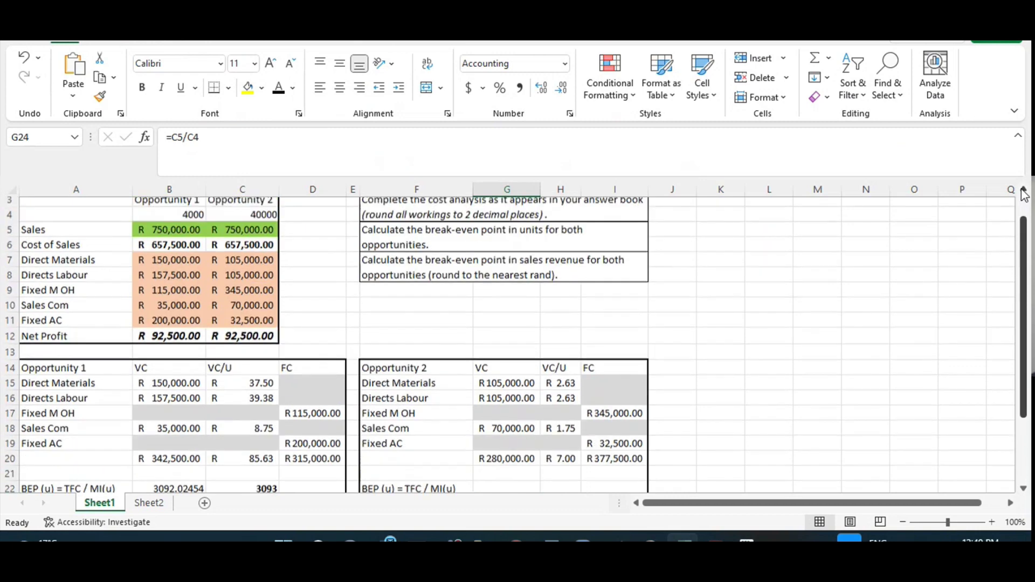
scroll(226, 221, "up", 1)
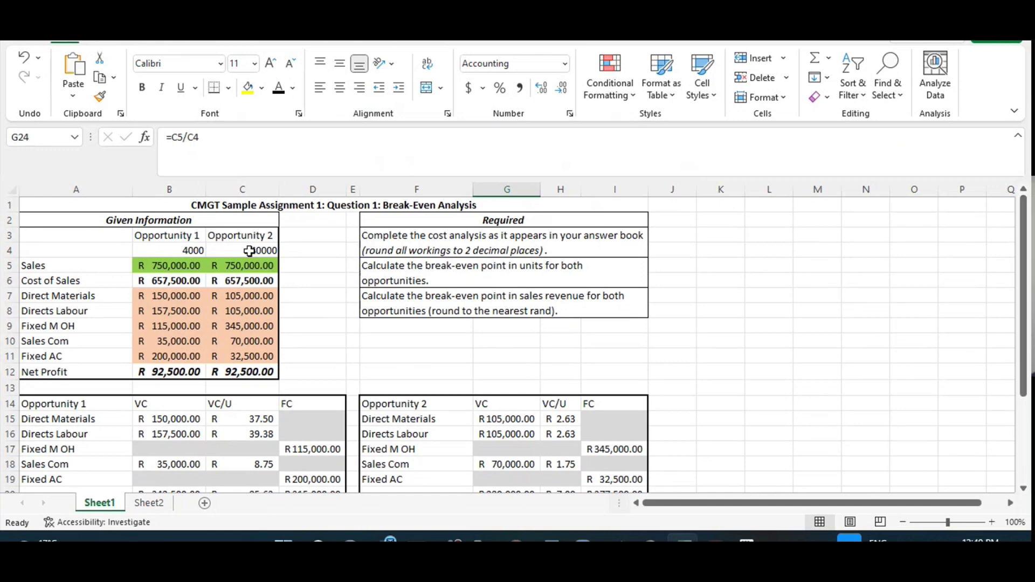
left_click(1024, 489)
left_click(1023, 489)
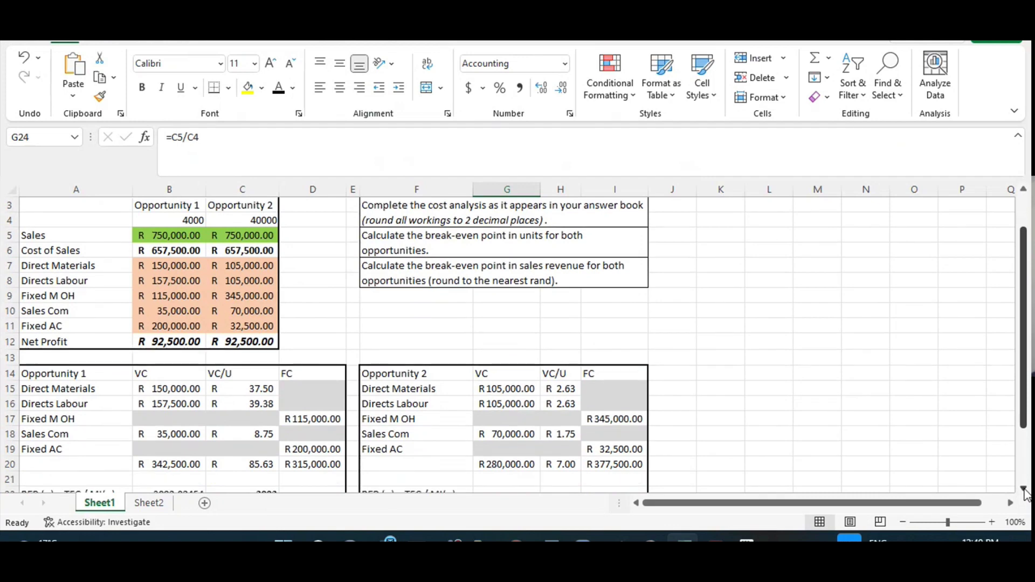
scroll(682, 375, "down", 2)
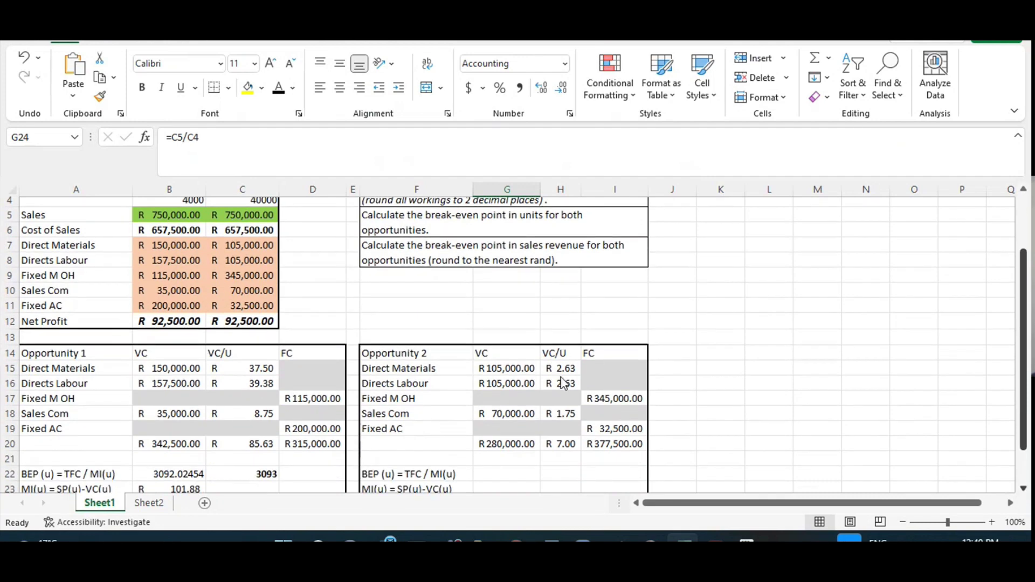
scroll(557, 368, "down", 2)
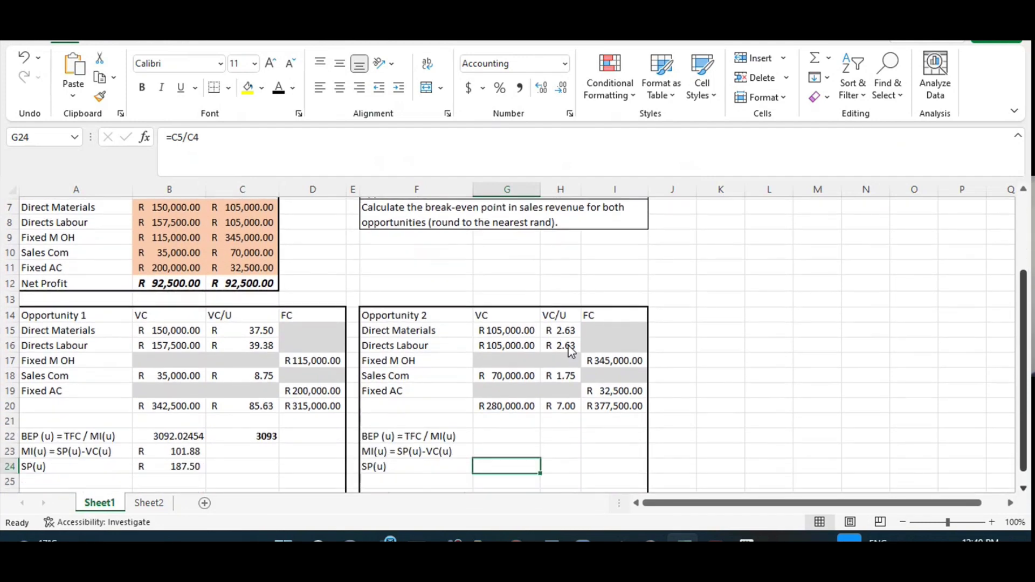
scroll(508, 342, "down", 2)
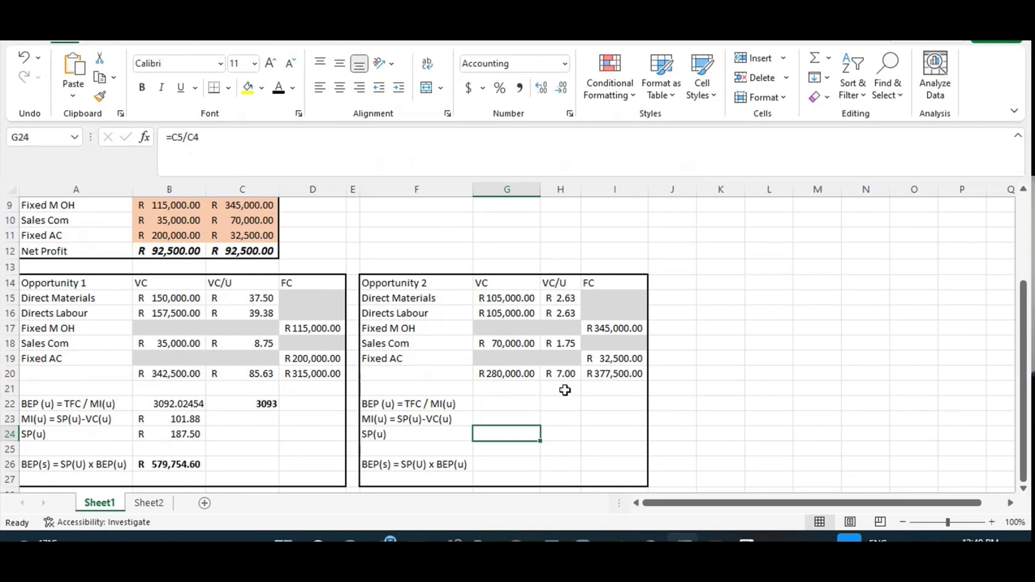
left_click(563, 371)
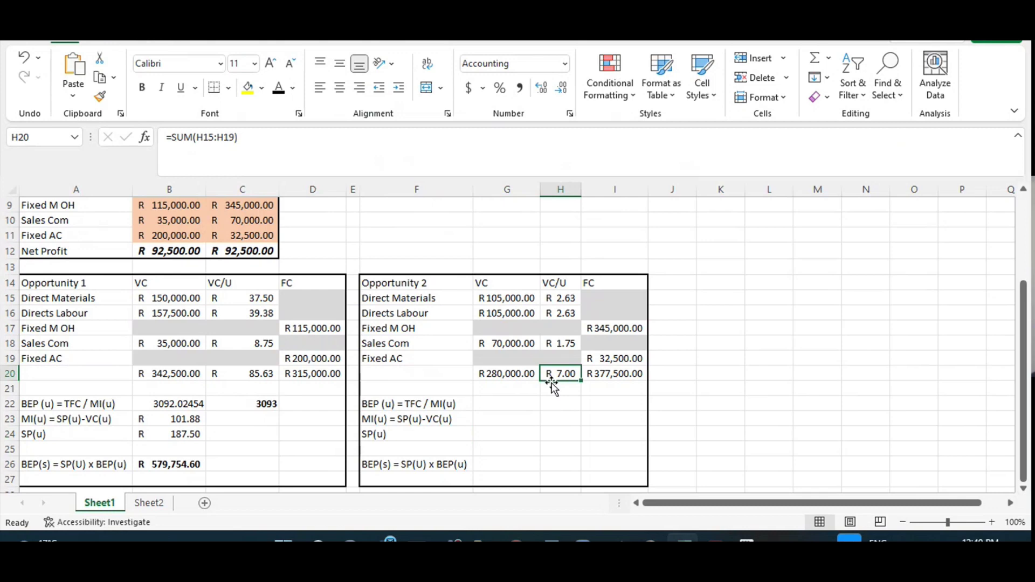
left_click(488, 435)
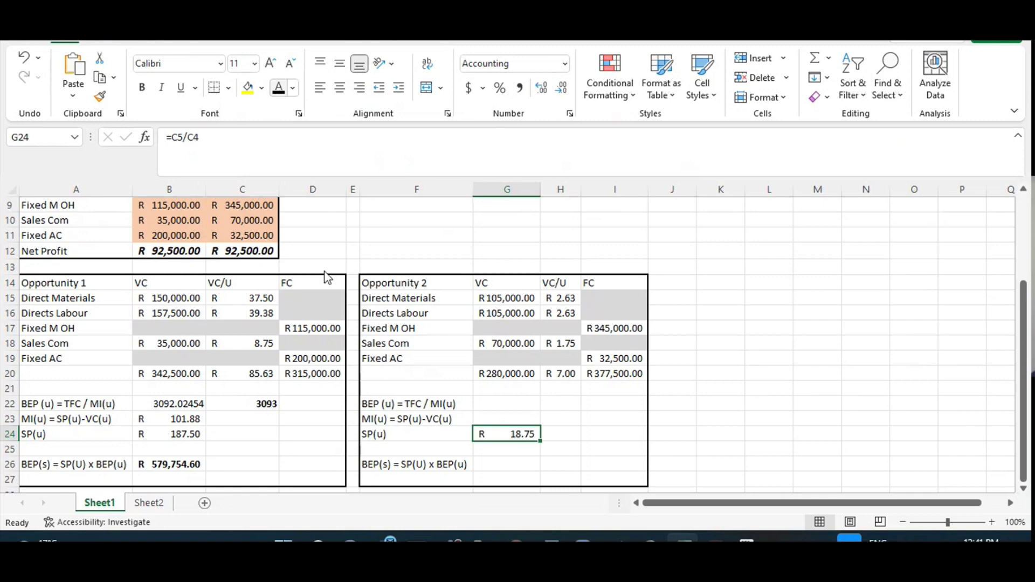
left_click(509, 419)
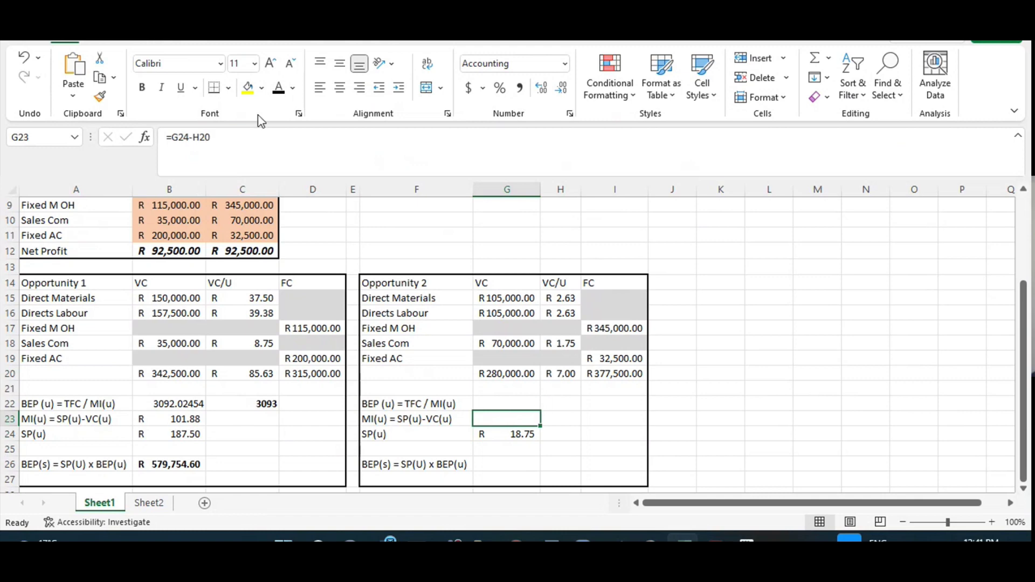
Reveal Opportunity 2's MI(u) of R 11.75 and BEP(u) of 32127.65957 units in black
left_click(284, 91)
left_click(498, 403)
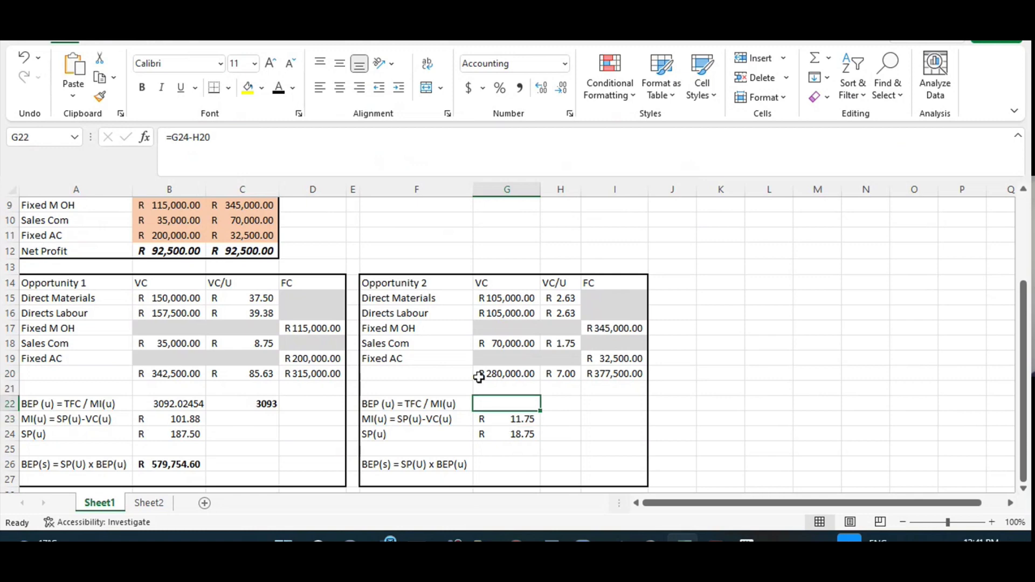
left_click(281, 96)
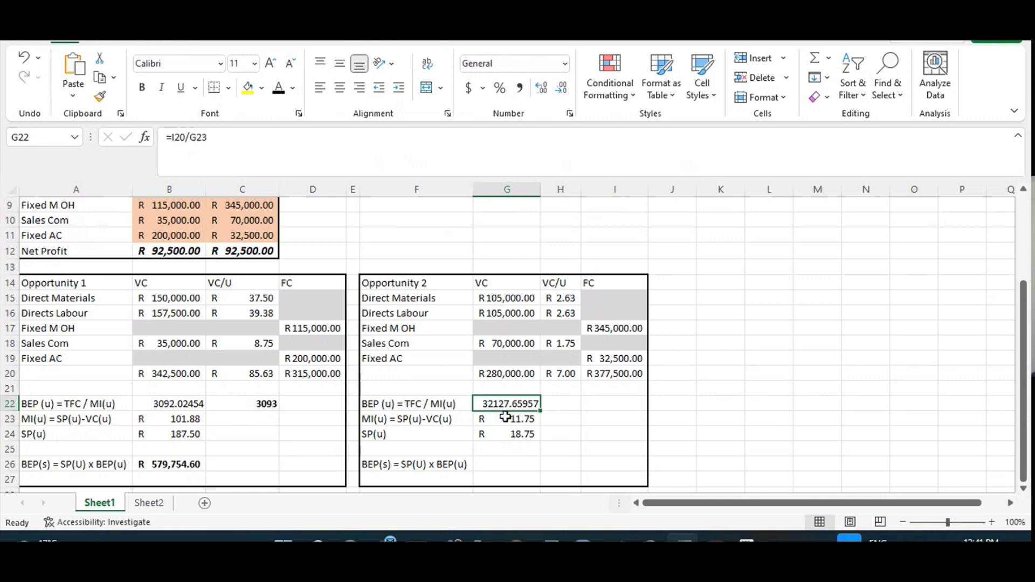
Make the rounded break-even figure 29362 in H22 show in black
left_click(561, 404)
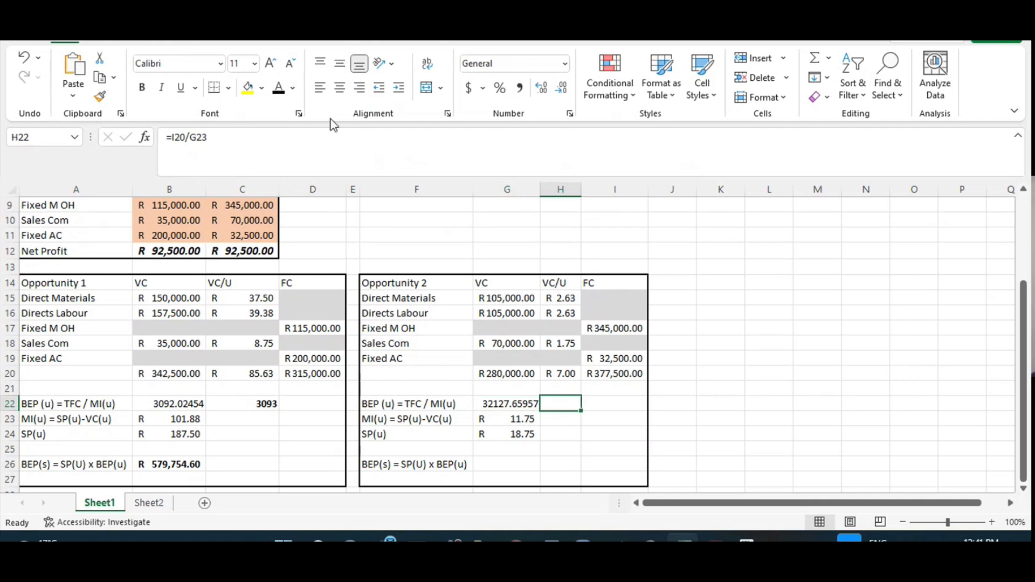
left_click(280, 89)
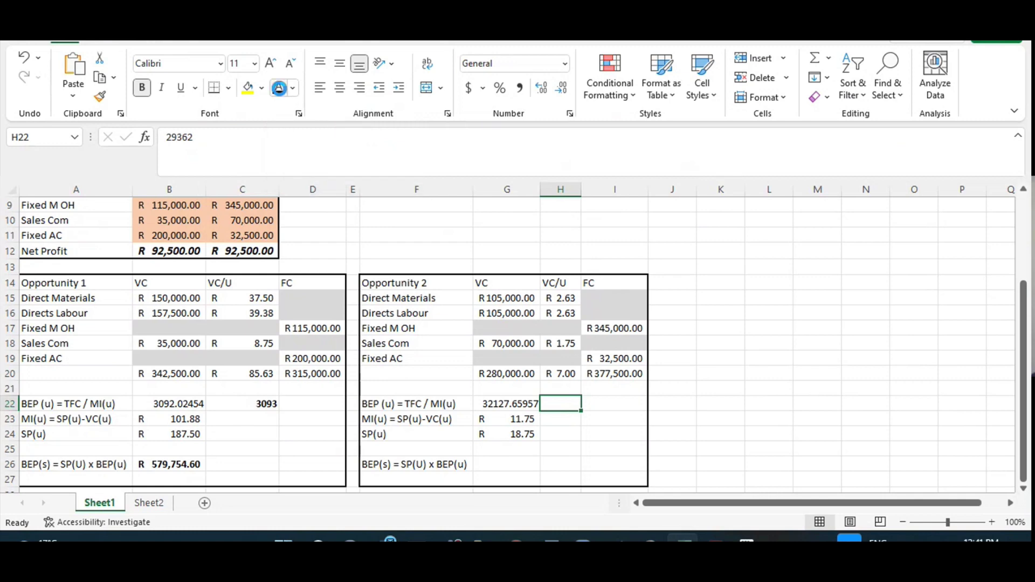
left_click(279, 89)
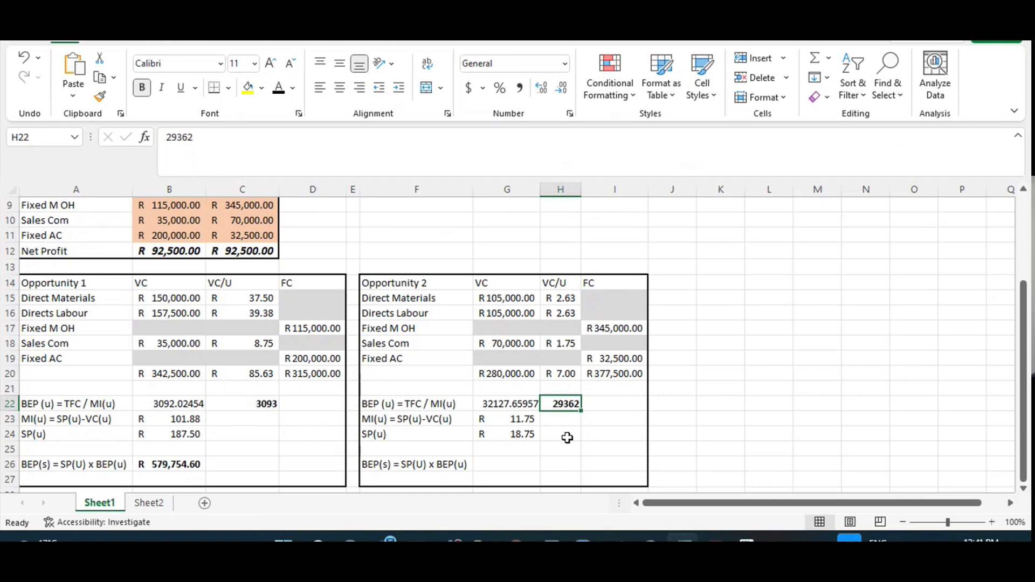
Check the G24 and G22 formulas, then colour G26 black to show R602,393.62 break-even sales
left_click(511, 464)
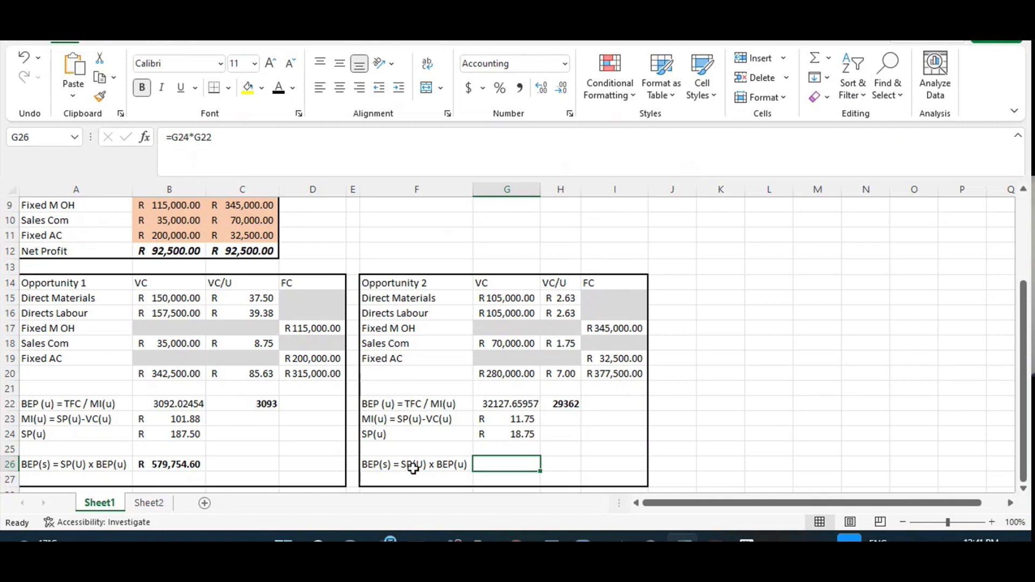
left_click(526, 439)
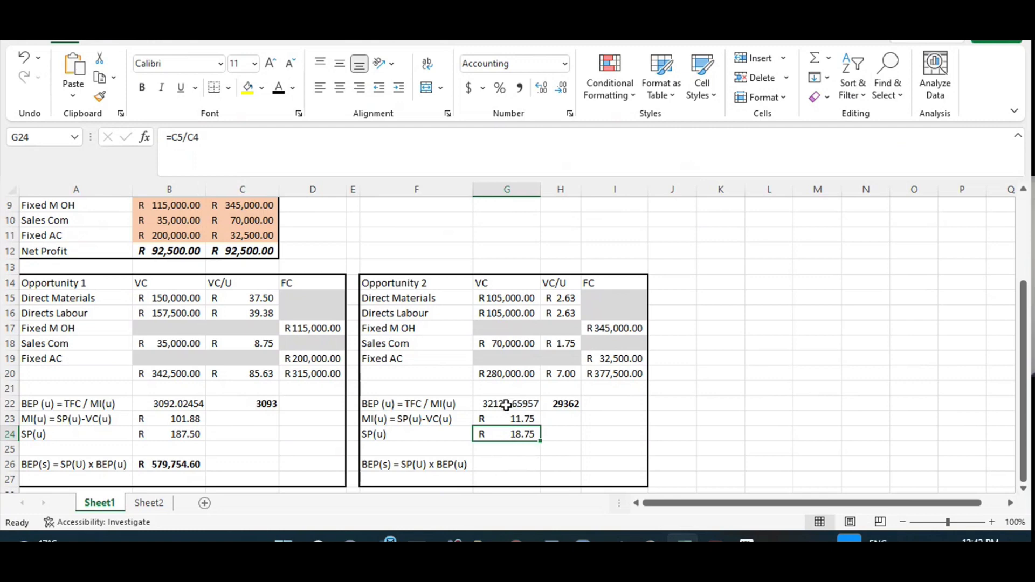
left_click(507, 406)
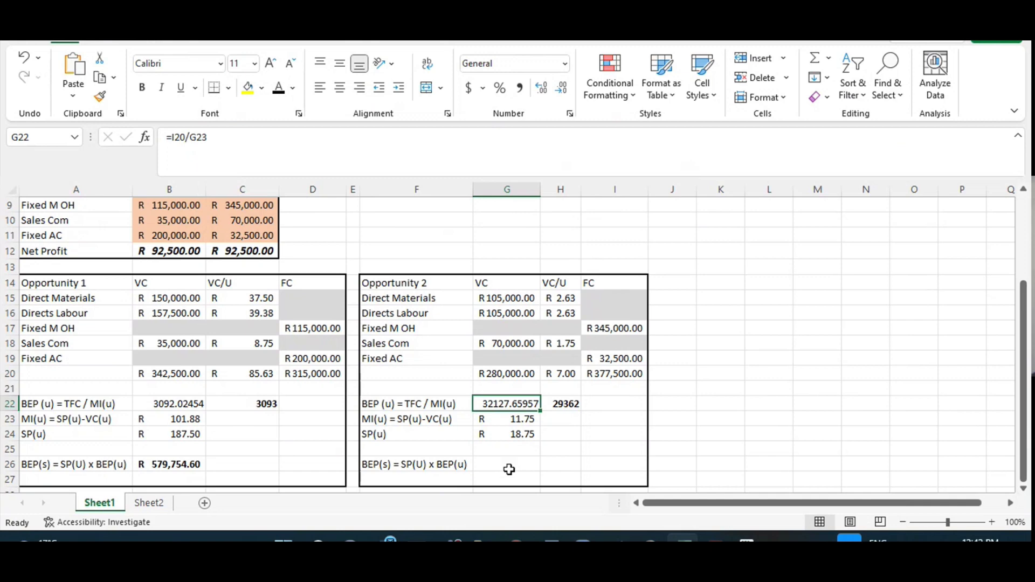
left_click(507, 463)
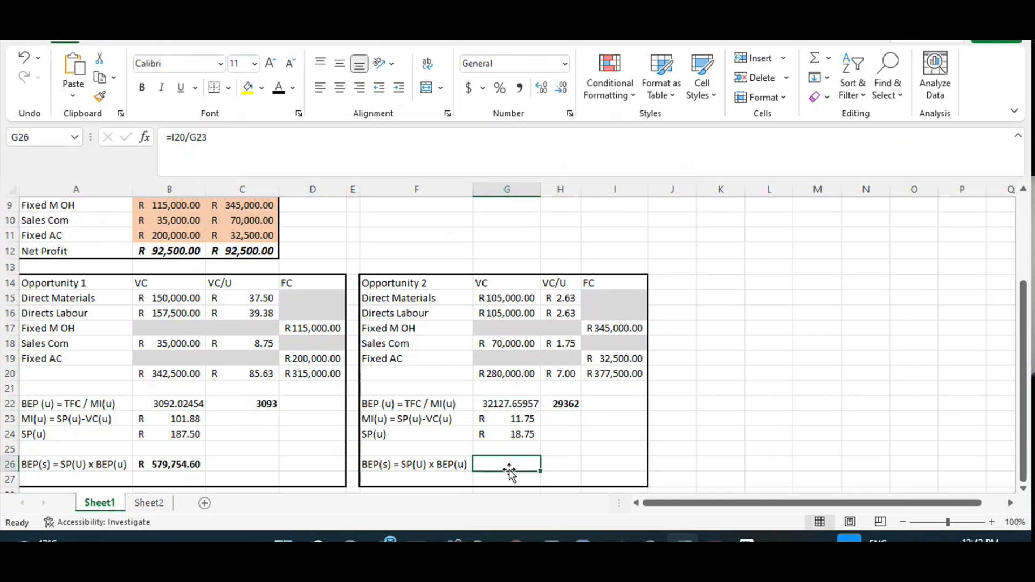
left_click(280, 90)
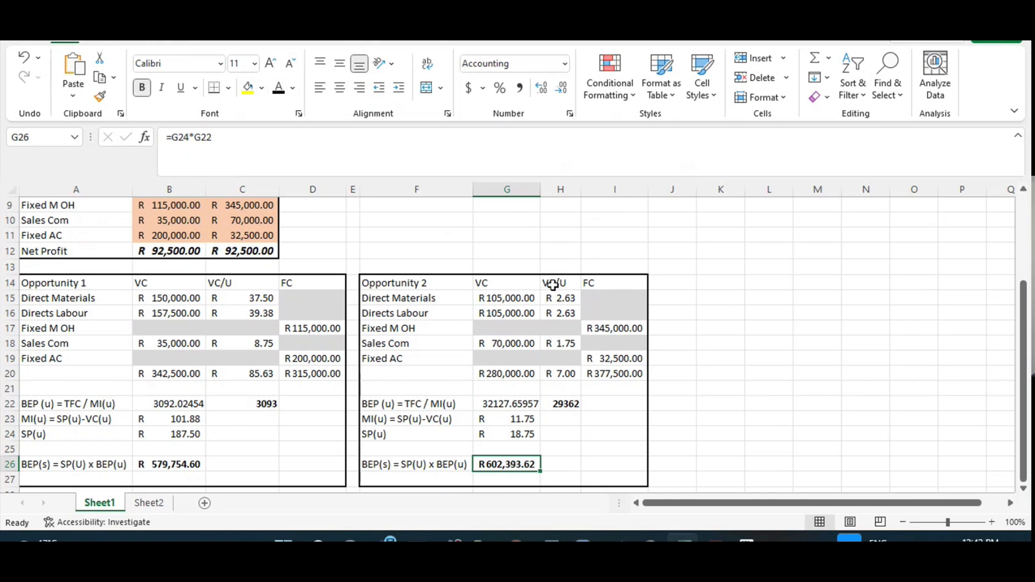
scroll(553, 285, "up", 1)
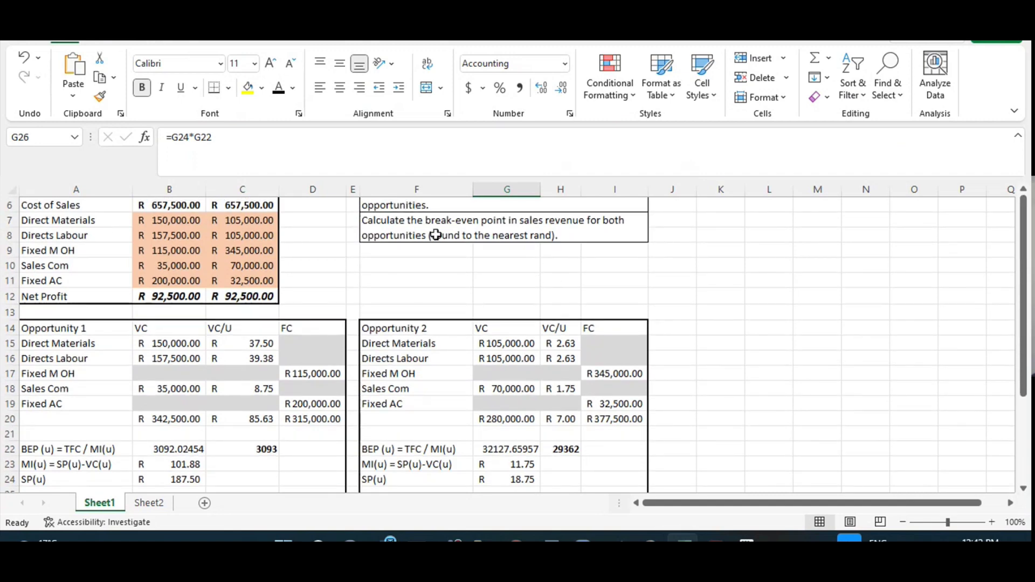
scroll(436, 235, "up", 2)
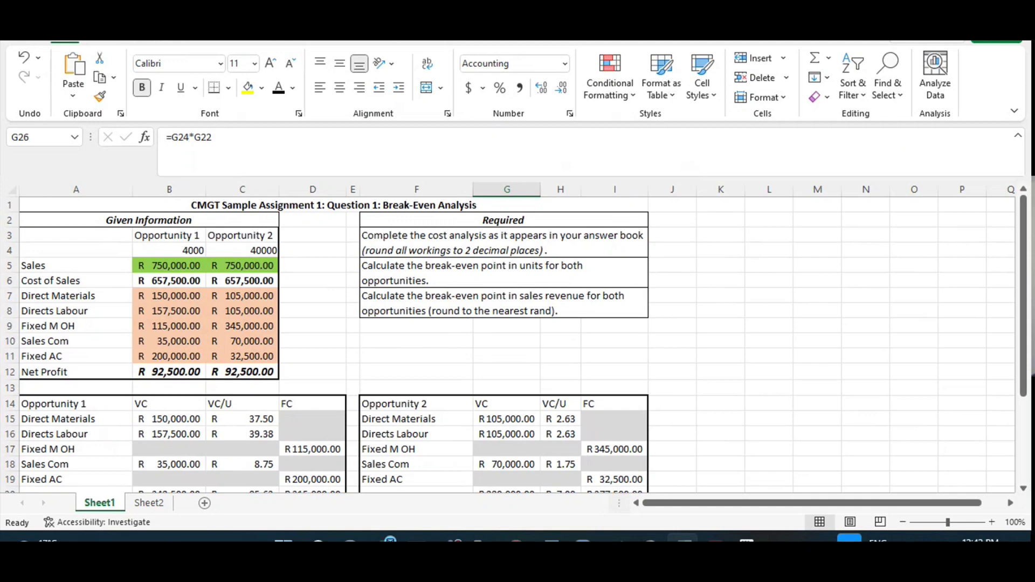
left_click(1023, 488)
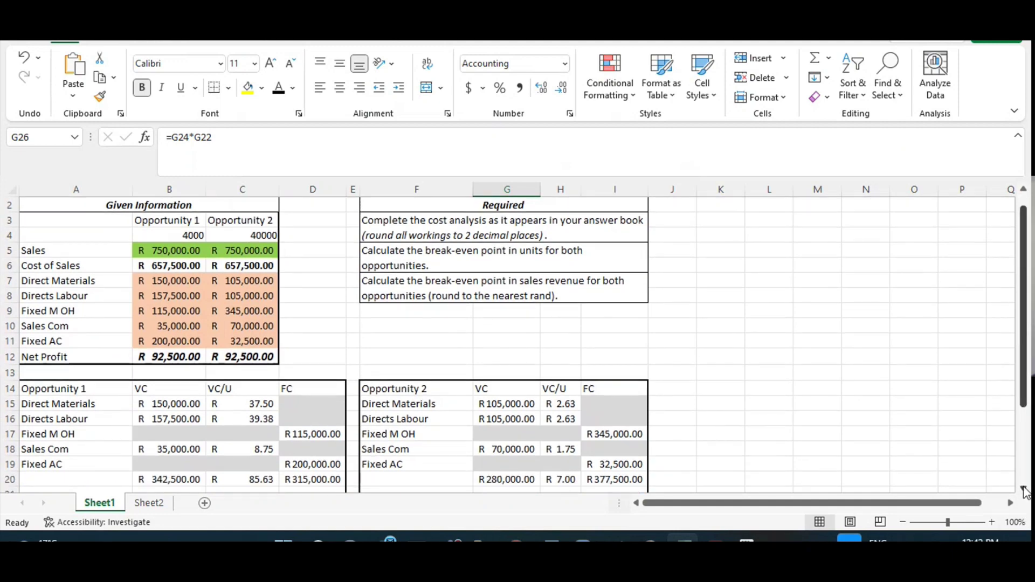
left_click(1023, 489)
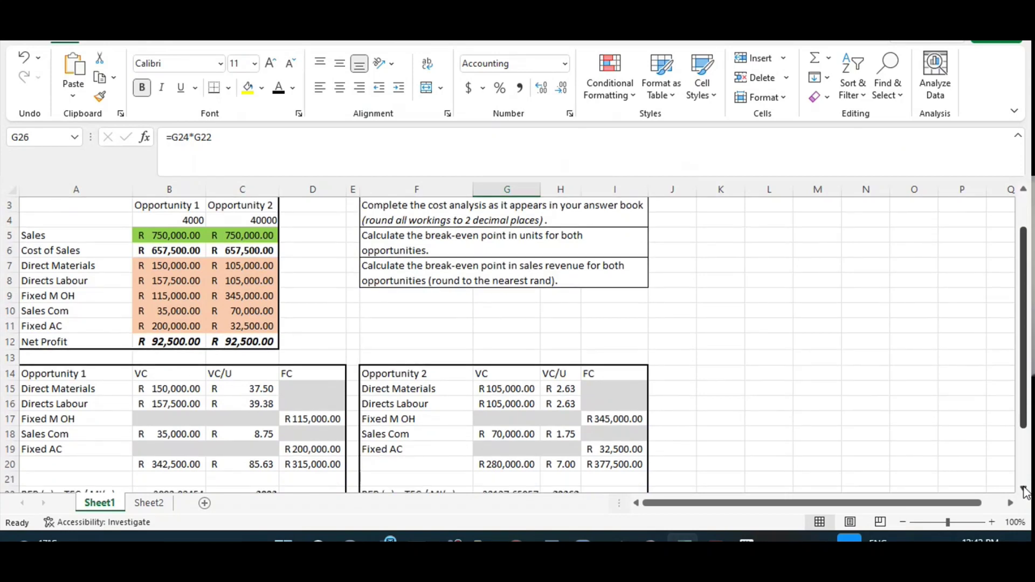
left_click(1024, 490)
left_click(1023, 489)
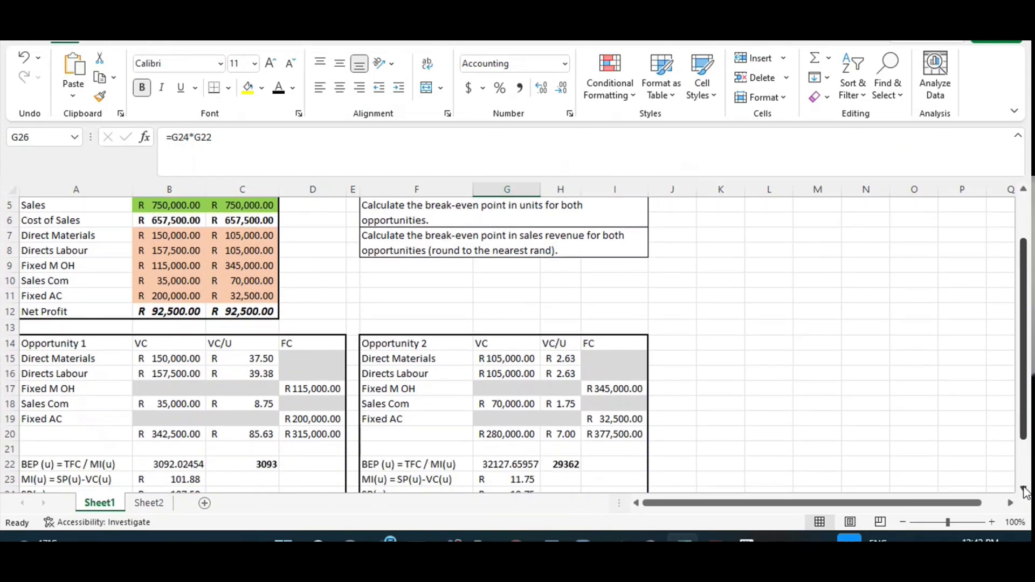
left_click(1023, 489)
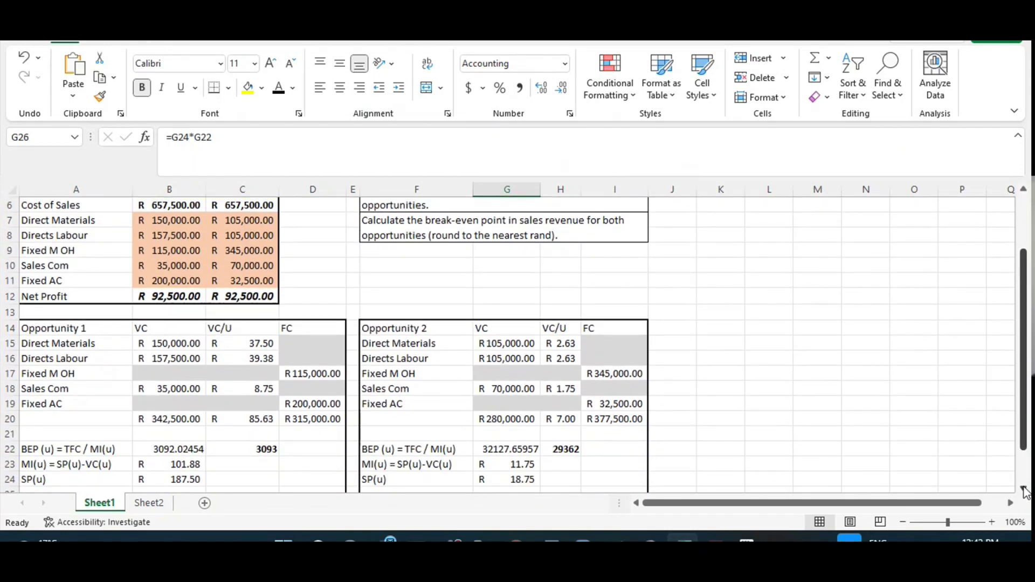
left_click(1024, 490)
left_click(1024, 489)
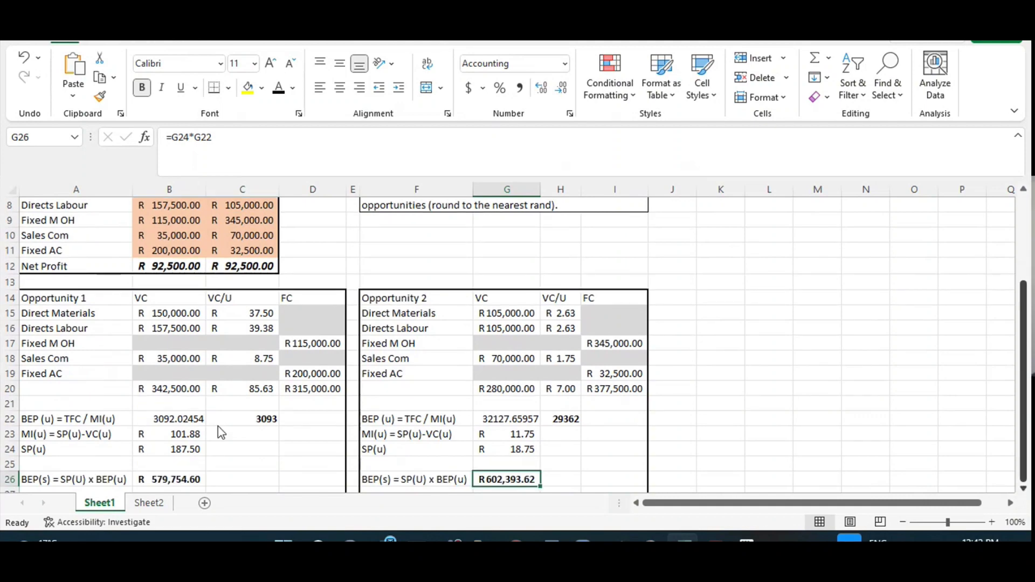
scroll(189, 477, "down", 1)
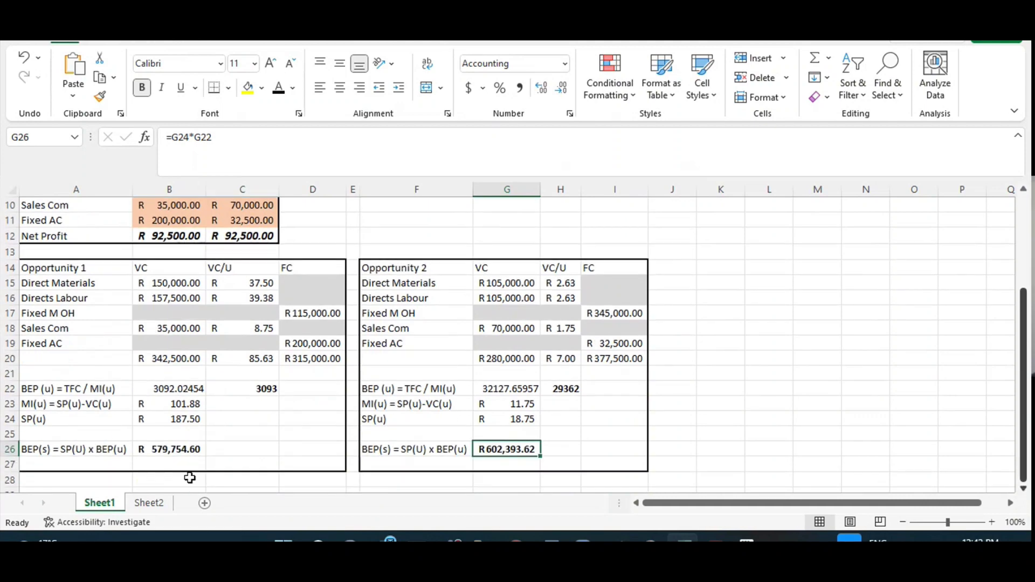
Round Opportunity 1's BEP(s) in B26 to the nearest rand, R 579,755
left_click(178, 449)
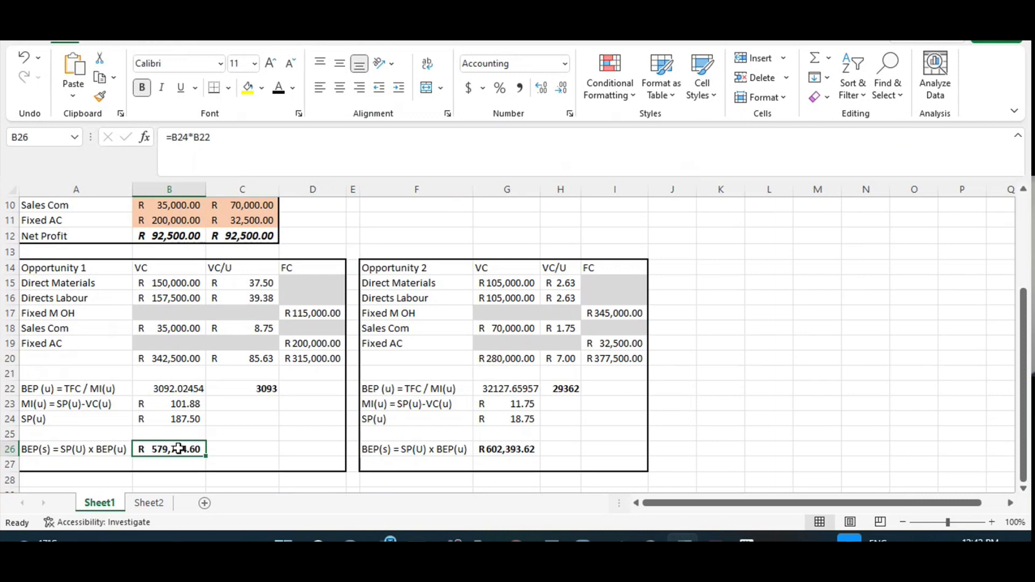
left_click(541, 87)
left_click(562, 89)
left_click(562, 89)
left_click(562, 91)
Round Opportunity 2's BEP(s) in G26 to the nearest rand, R 602,394
left_click(526, 452)
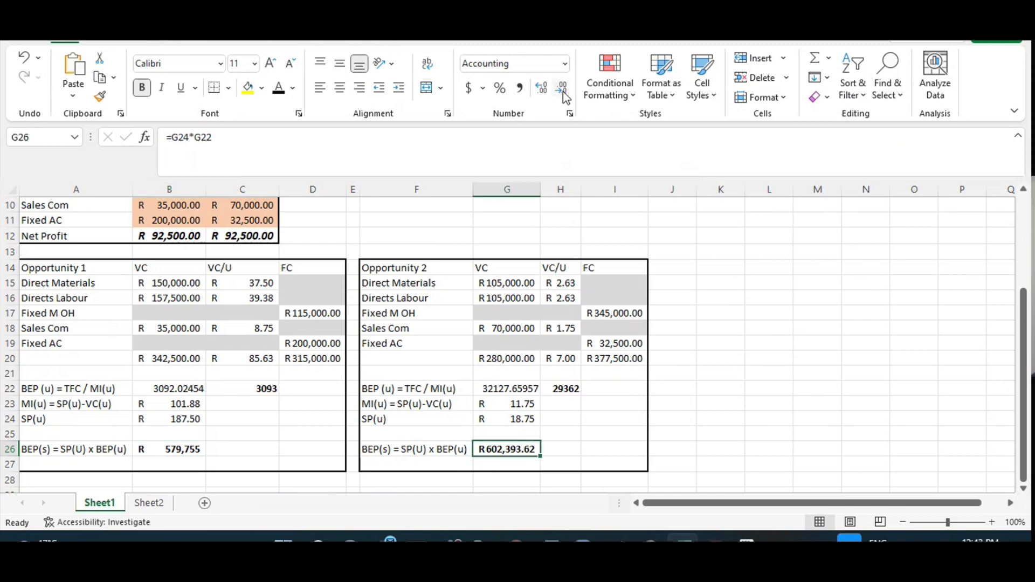
left_click(562, 90)
left_click(562, 89)
left_click(562, 89)
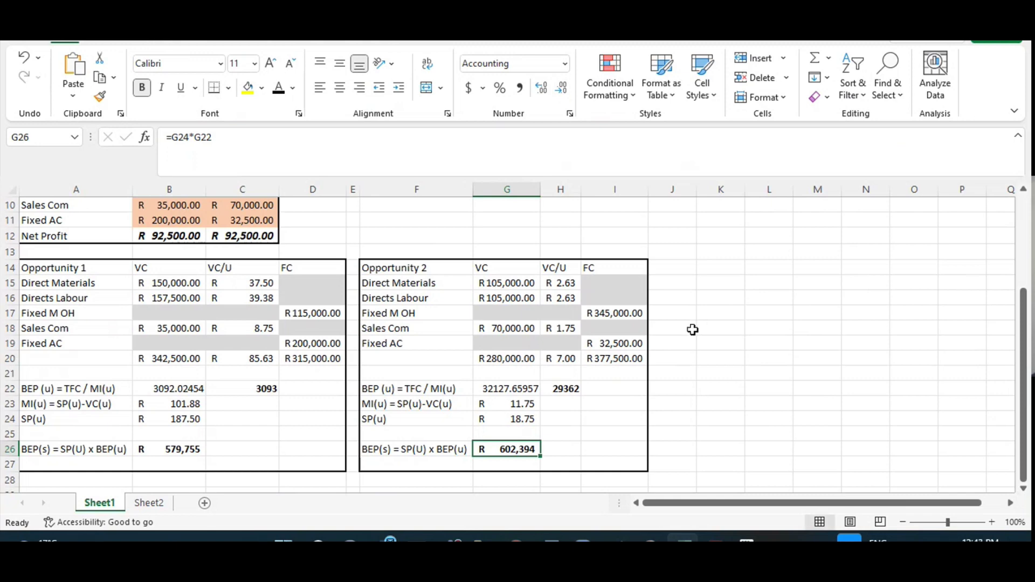
scroll(693, 329, "up", 1)
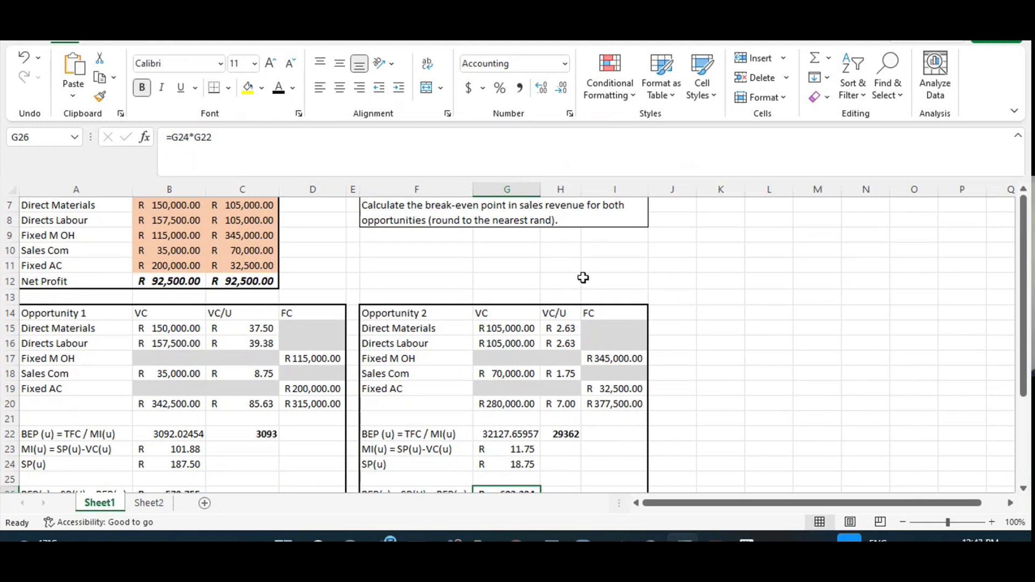
Switch from Excel through Word to the Teams meeting and open its More actions menu
scroll(512, 242, "up", 2)
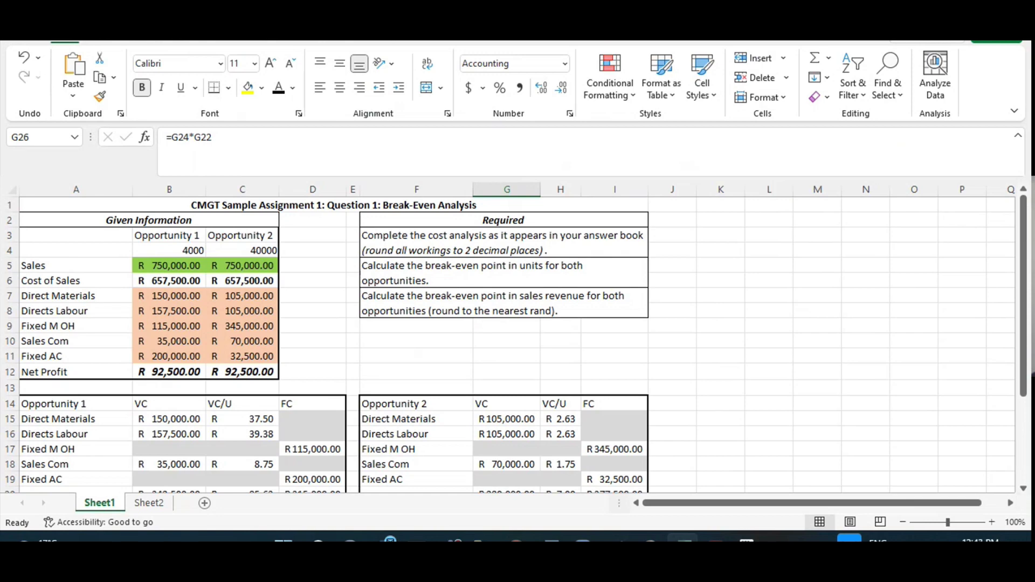
key("alt+Tab")
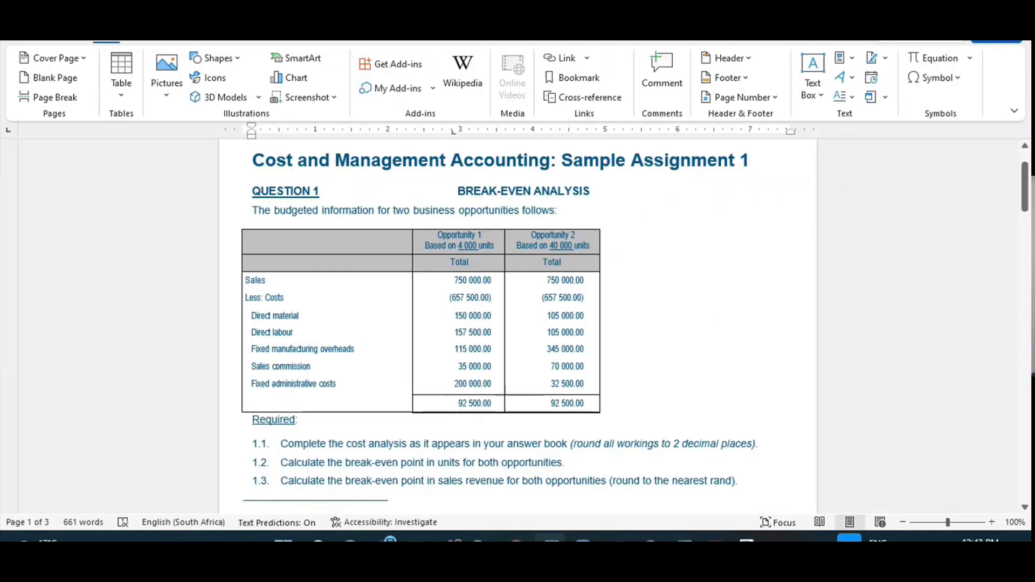
key("alt+Tab")
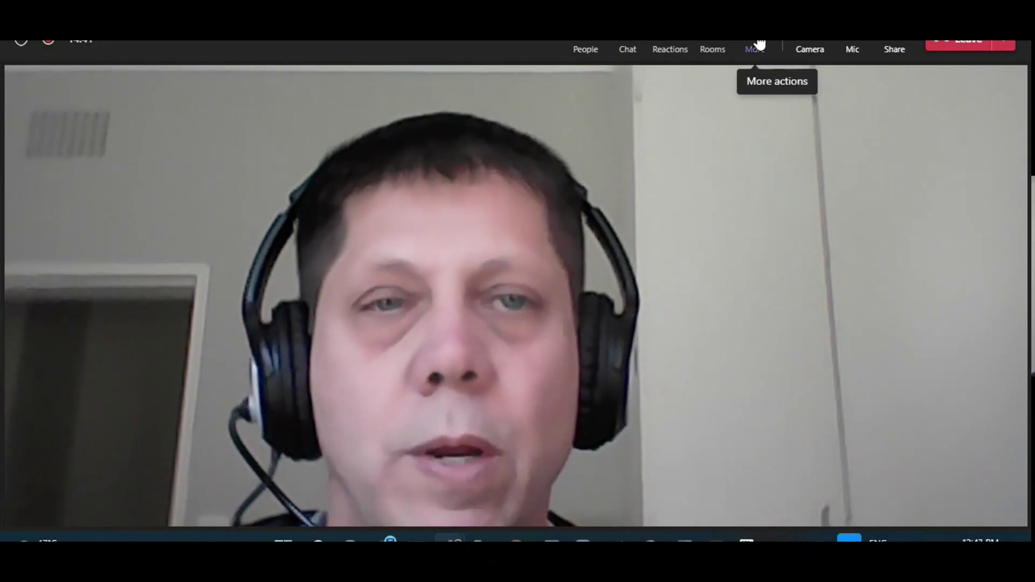
left_click(757, 47)
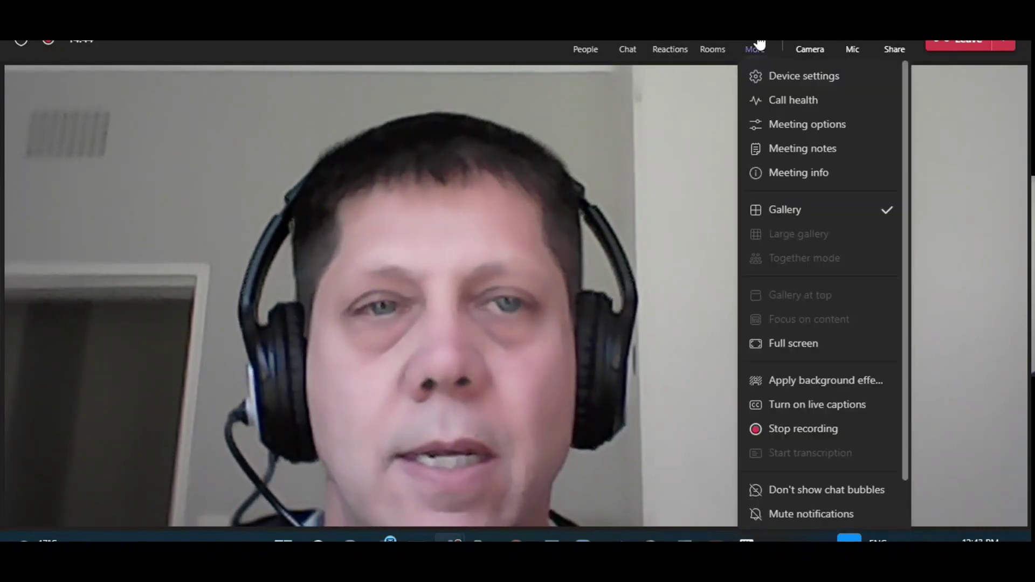